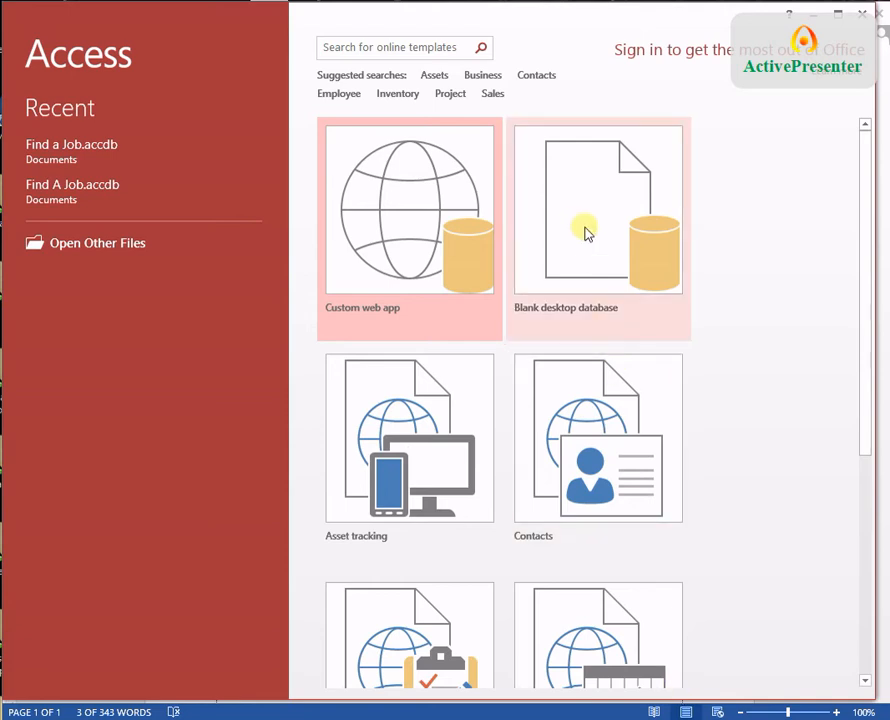
Step: Create a blank desktop database named 'Find A Job'
left_click(586, 233)
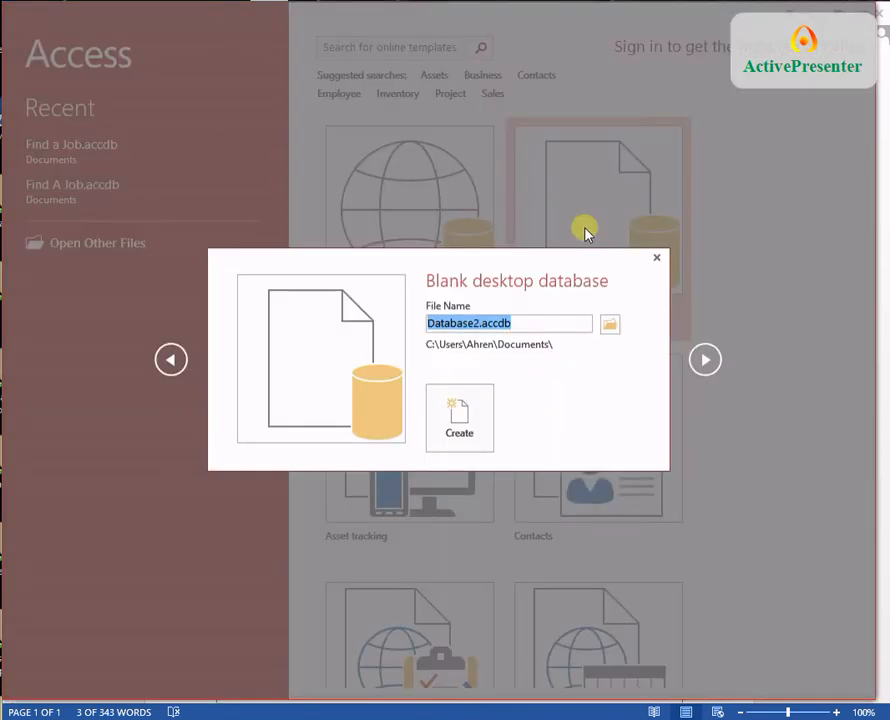
type("F")
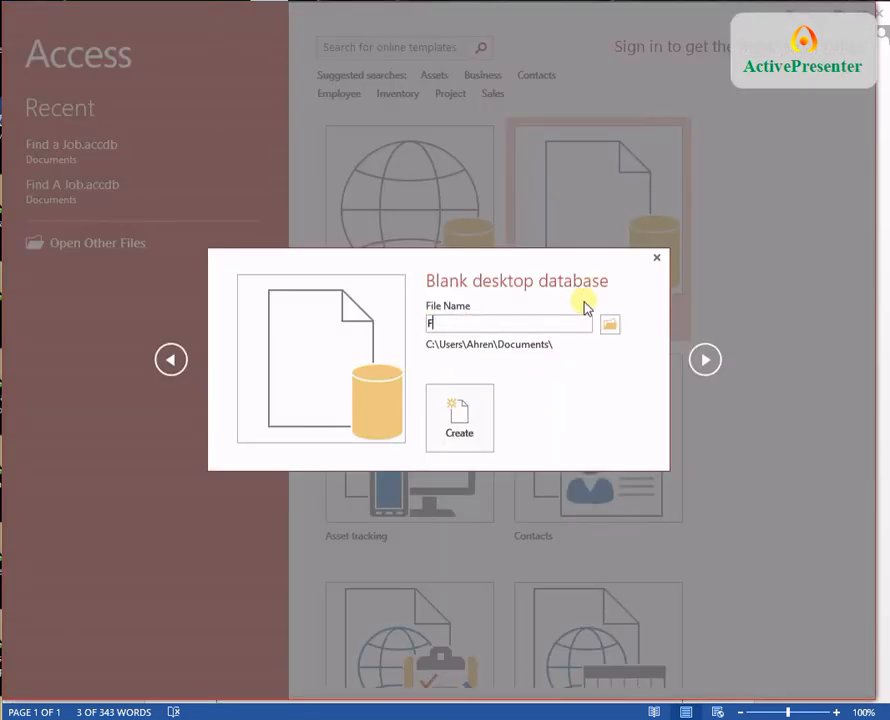
type("ind A Job")
key("Return")
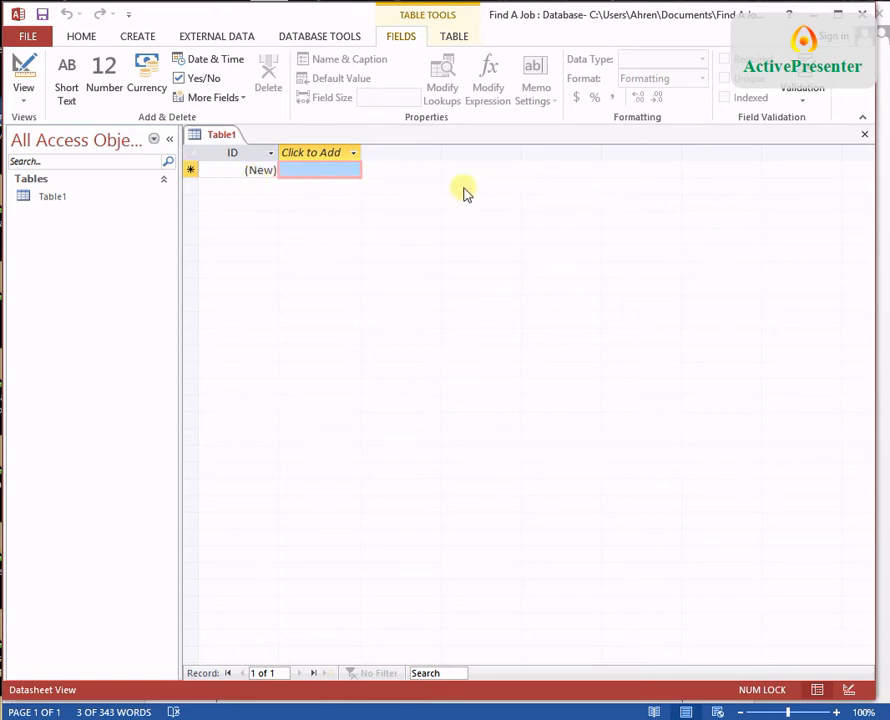
Step: Save Table1 as 'Contact Info' in Design view, then switch to the Word project brief
left_click(22, 72)
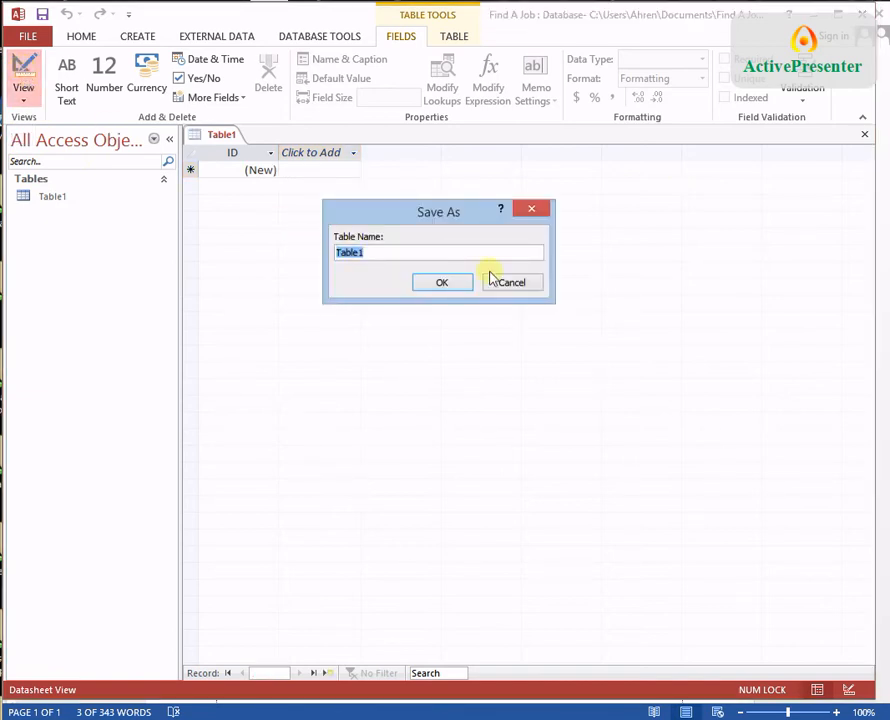
type("Contact Info")
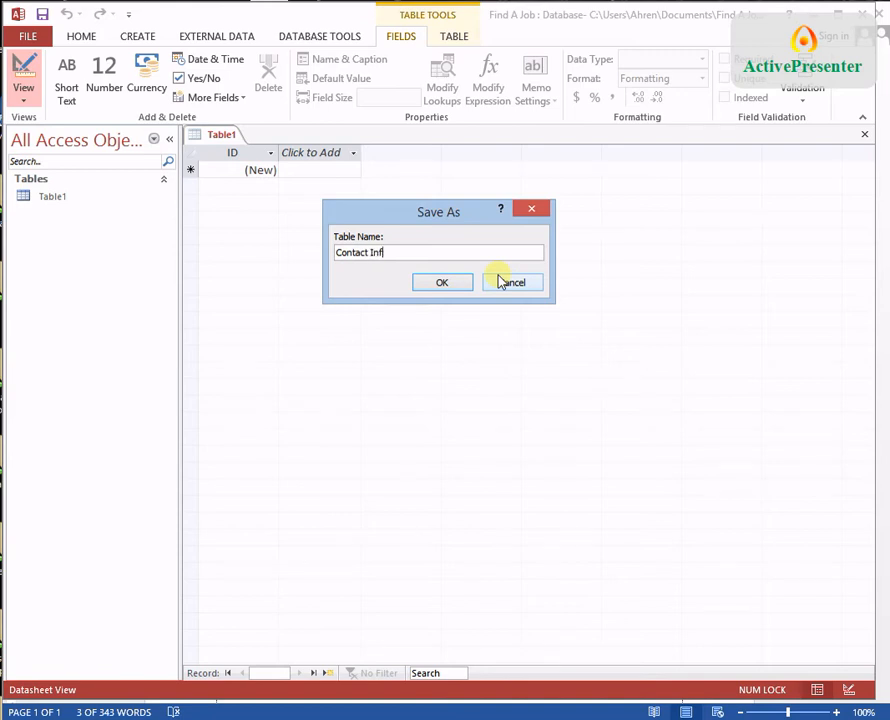
key("Return")
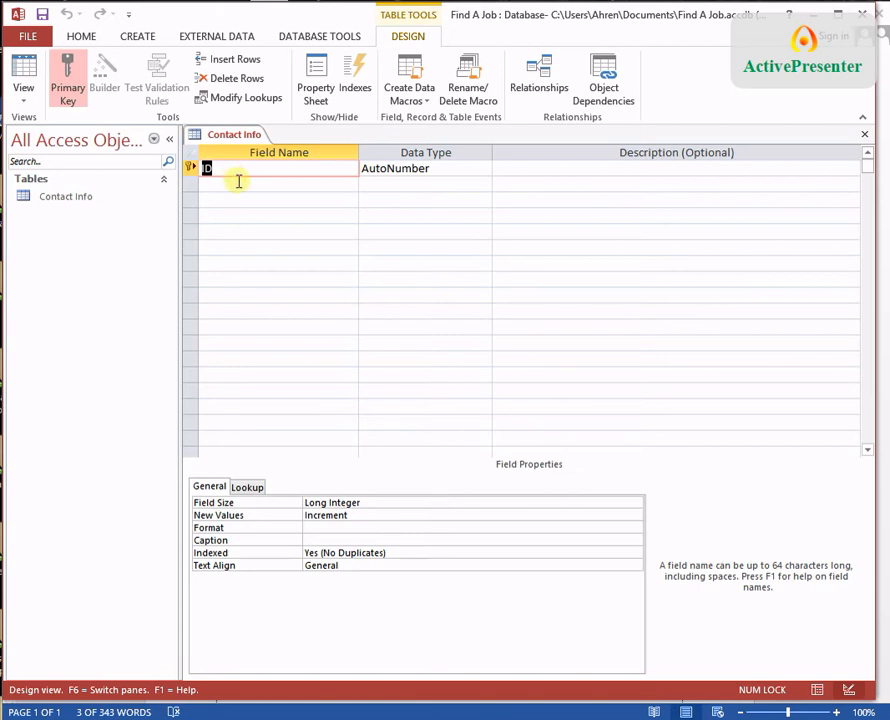
left_click(238, 183)
key("alt+Tab")
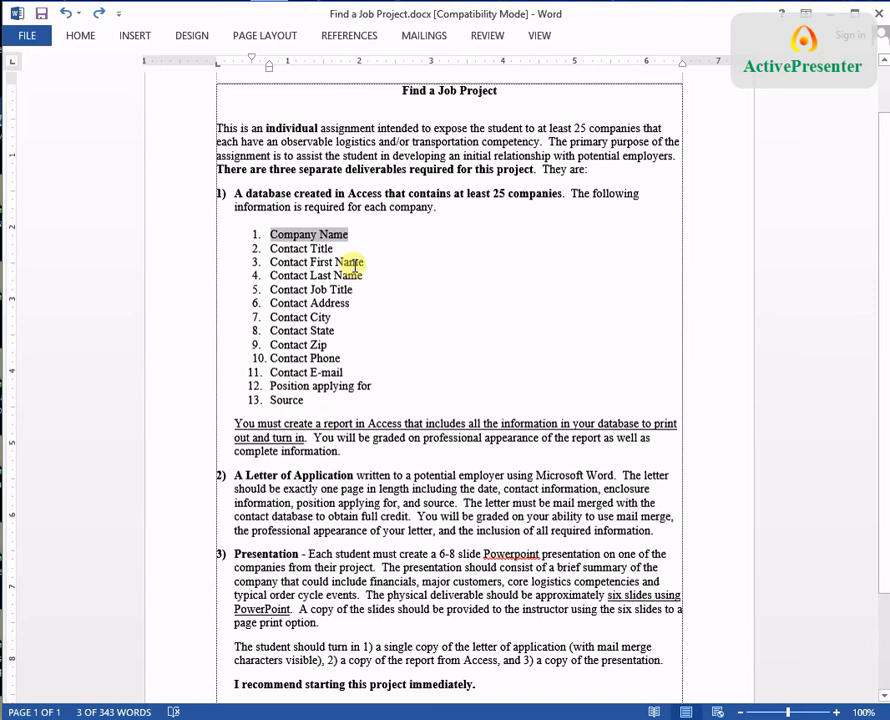
Step: Review the 13 required fields in the Word brief, then return to the Access table design
key("alt+Tab")
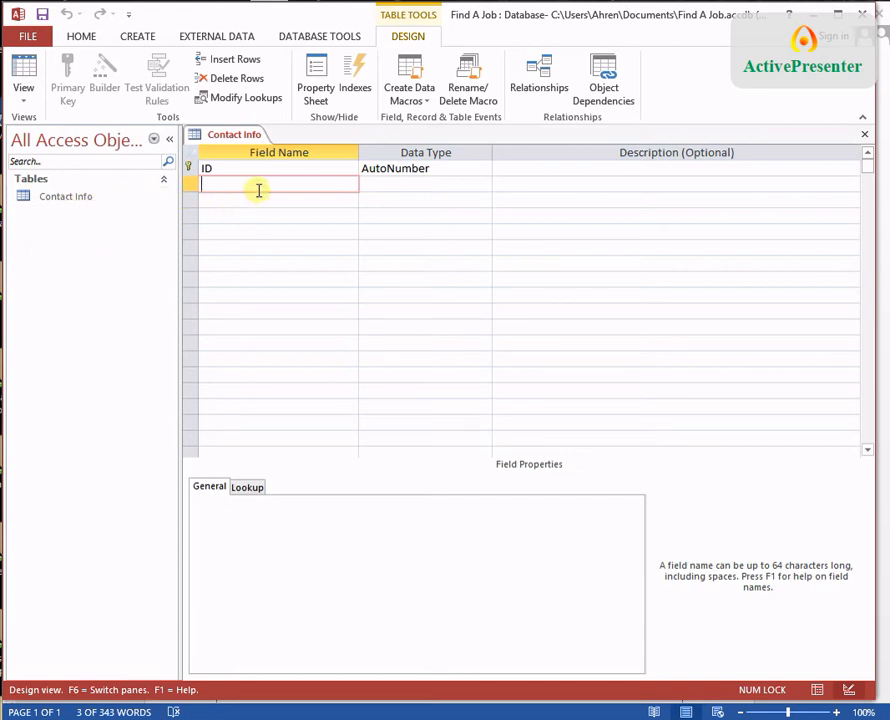
Step: Add Company Name and Contact Title text fields, describing Contact Title as 'Mr., Mrs., Ms., Dr., etc.'
type("Company Nam")
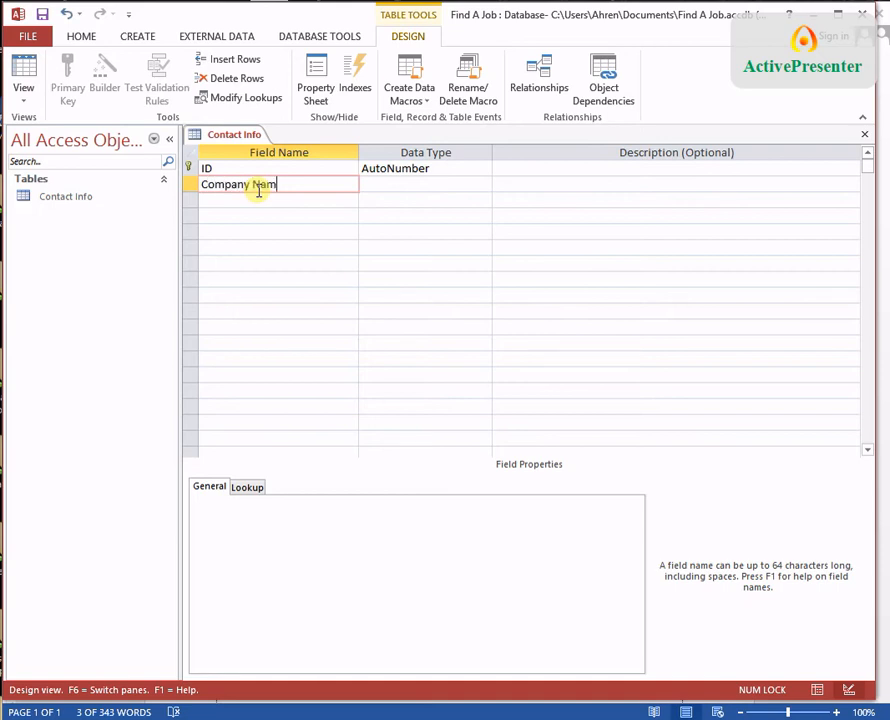
type("e")
key("Return")
key("Return")
key("Return")
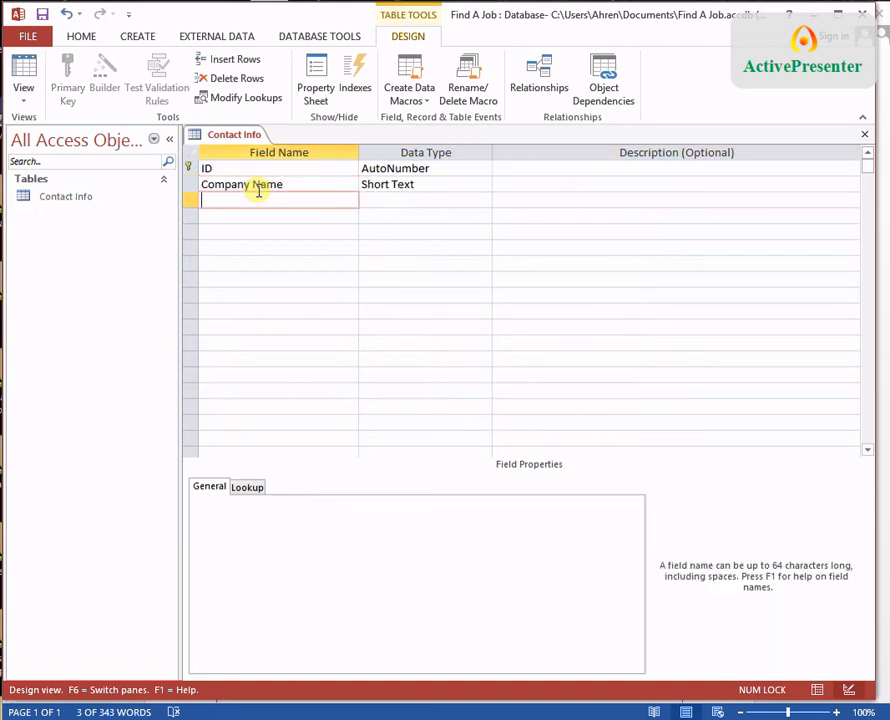
type("Contact Title")
key("Return")
key("Return")
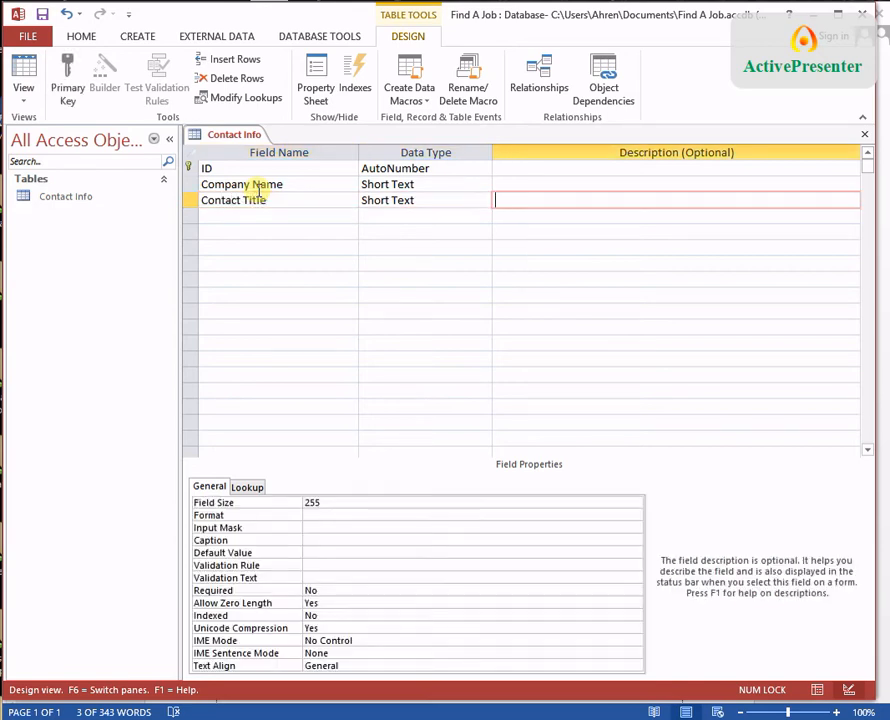
type("Mr., Mrs., Ms., Dr., etc.")
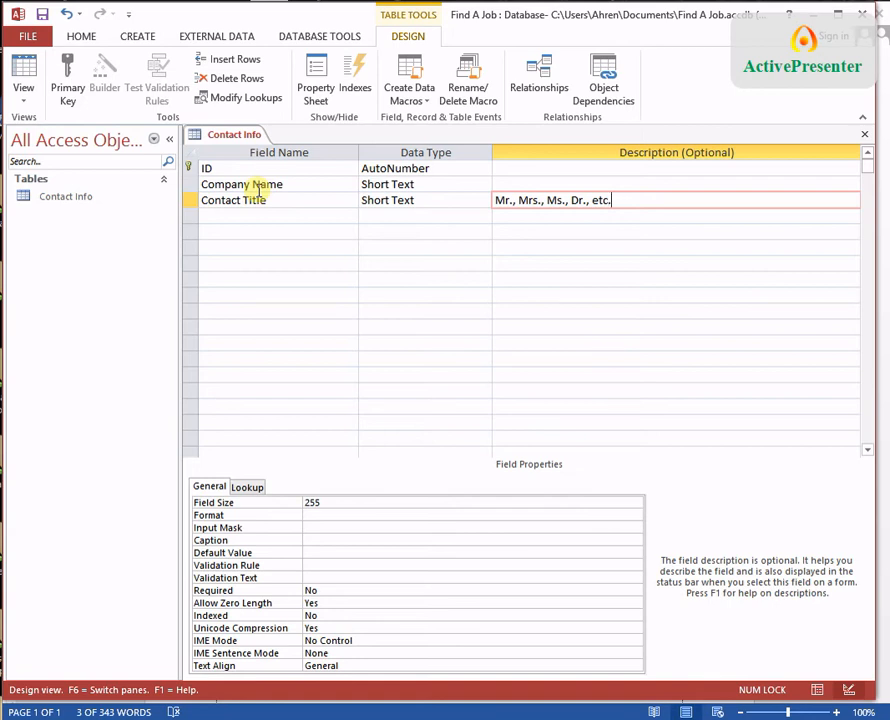
key("Return")
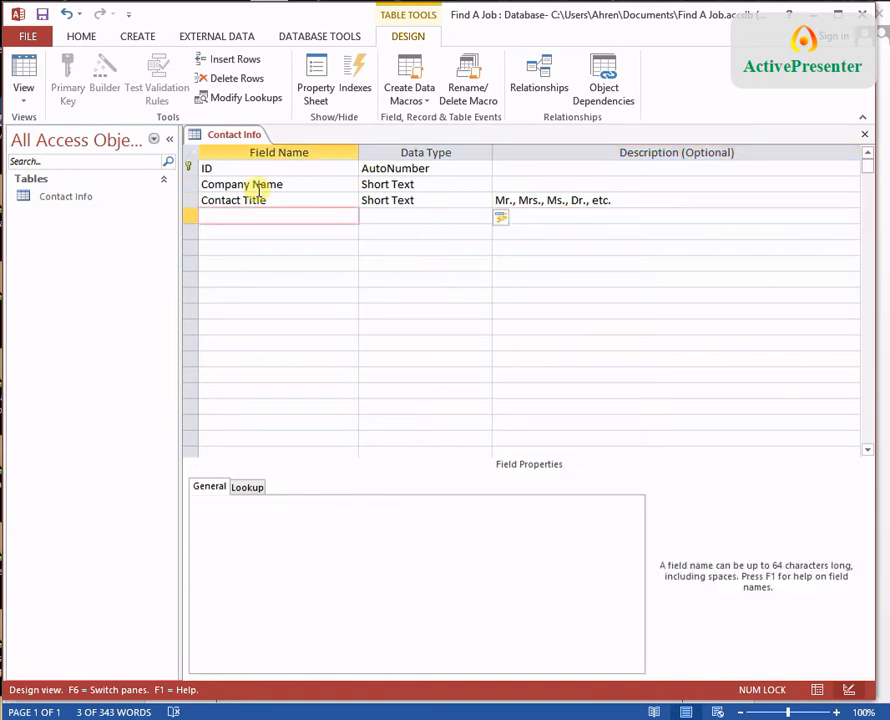
type("Contact F")
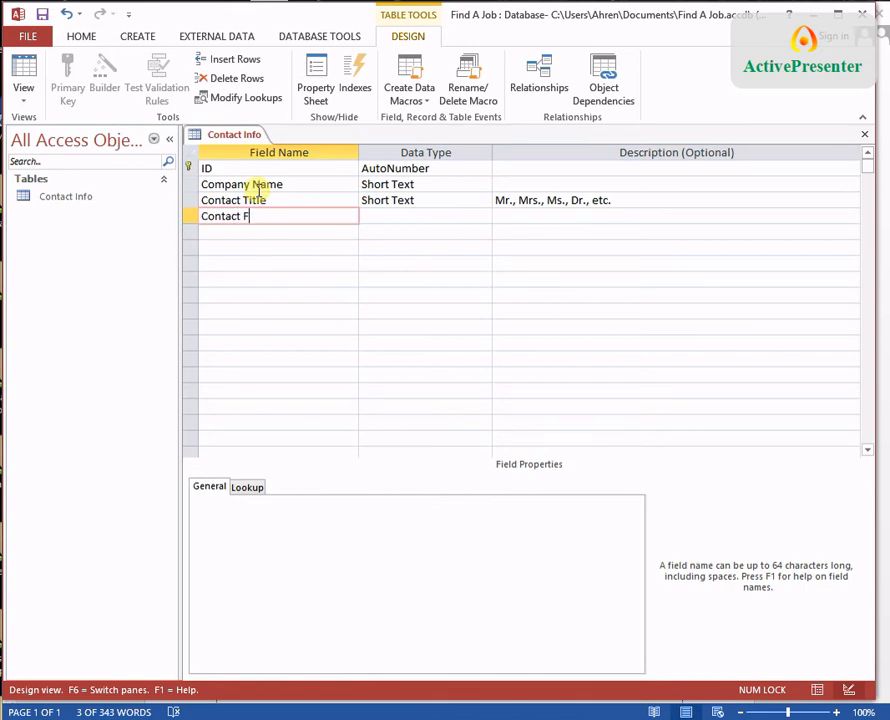
type("irst Name")
Step: Add Contact First Name, Contact Last Name and Contact Job Title as Short Text fields
key("Return")
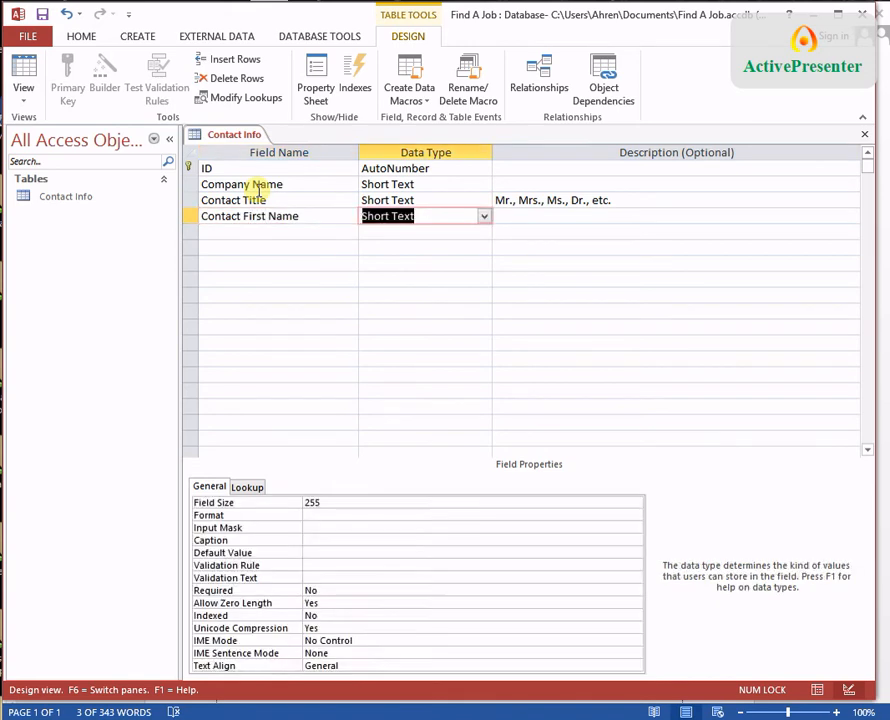
key("Return")
key("Return")
type("Conta")
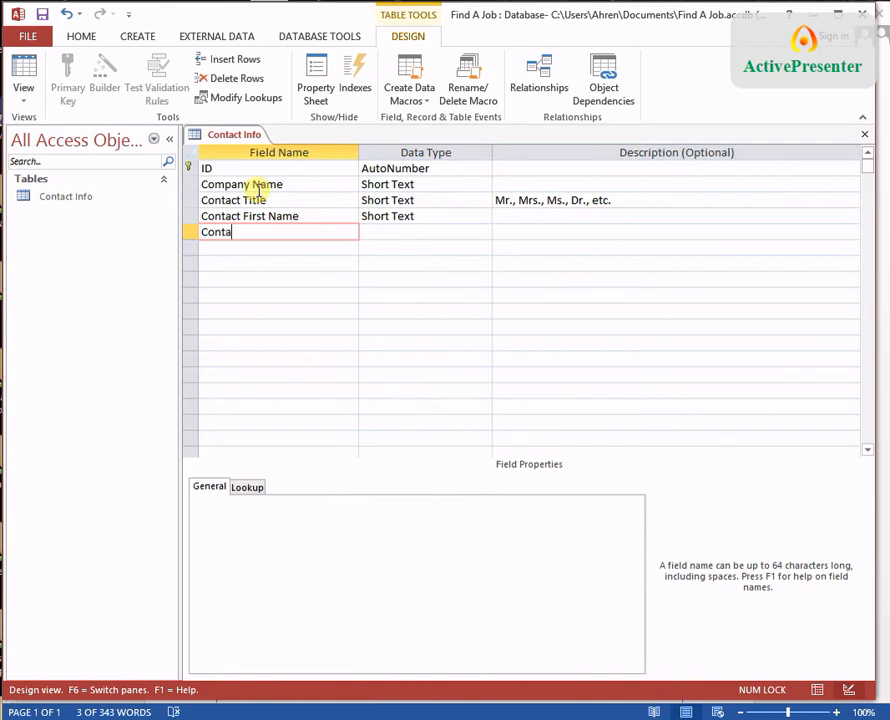
type("ct Last Name")
key("Return")
key("Return")
key("Return")
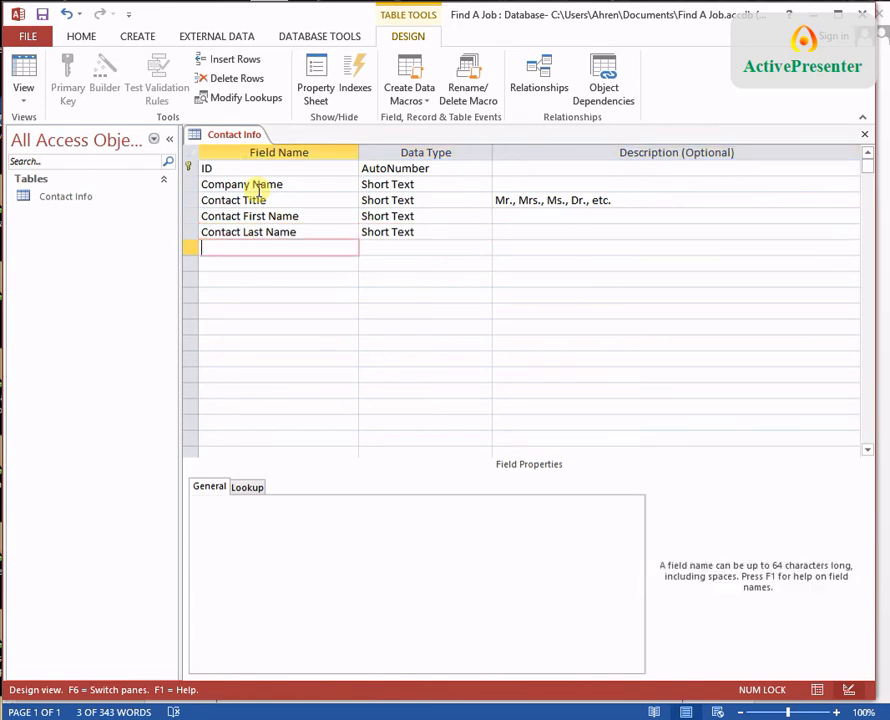
type("Conta")
key("BackSpace")
type("tact Job Title")
key("Return")
key("Return")
key("Return")
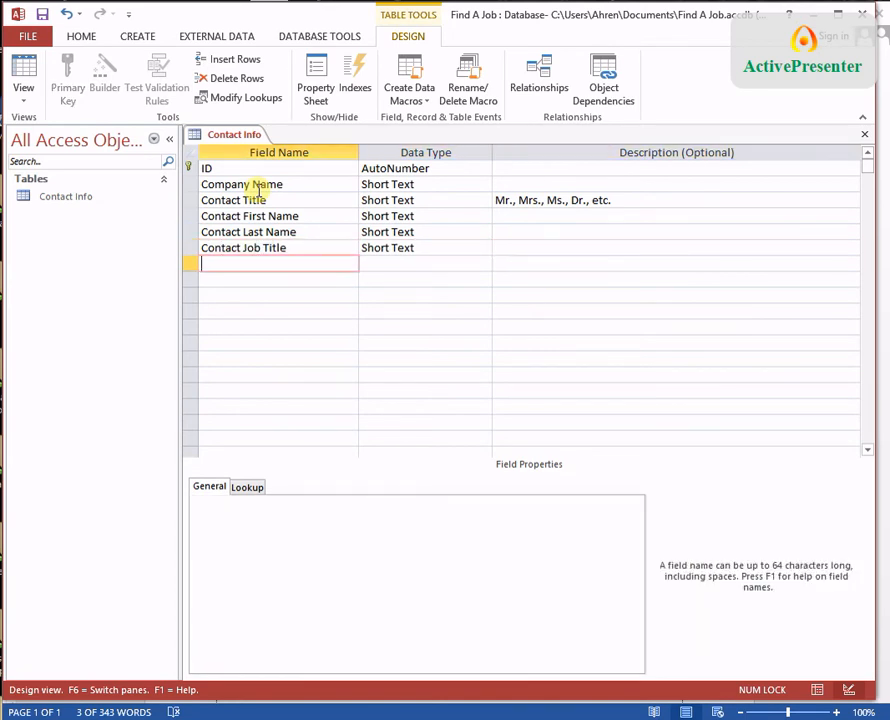
Step: Add Contact Address, Contact City, Contact State and Contact Zip as Short Text fields
type("Contact Address")
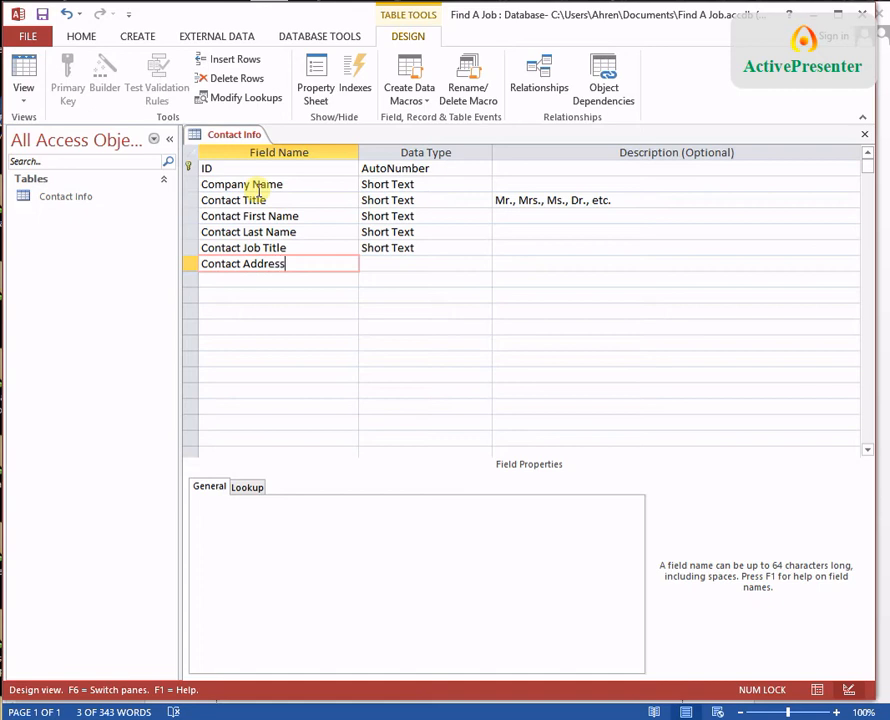
key("Return")
key("Return")
key("Return")
type("Contact City")
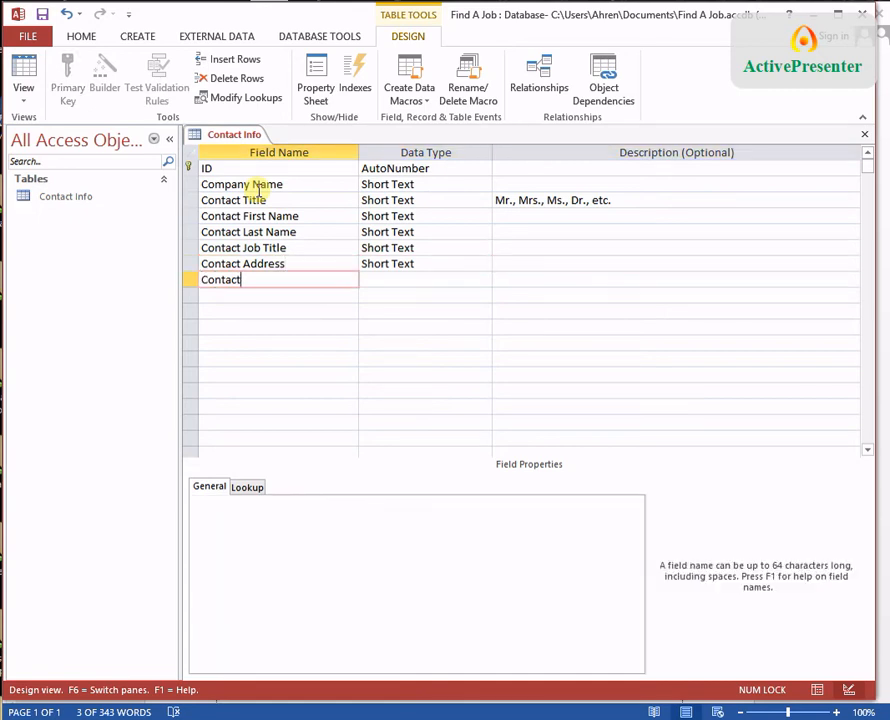
key("Return")
key("Return")
key("Return")
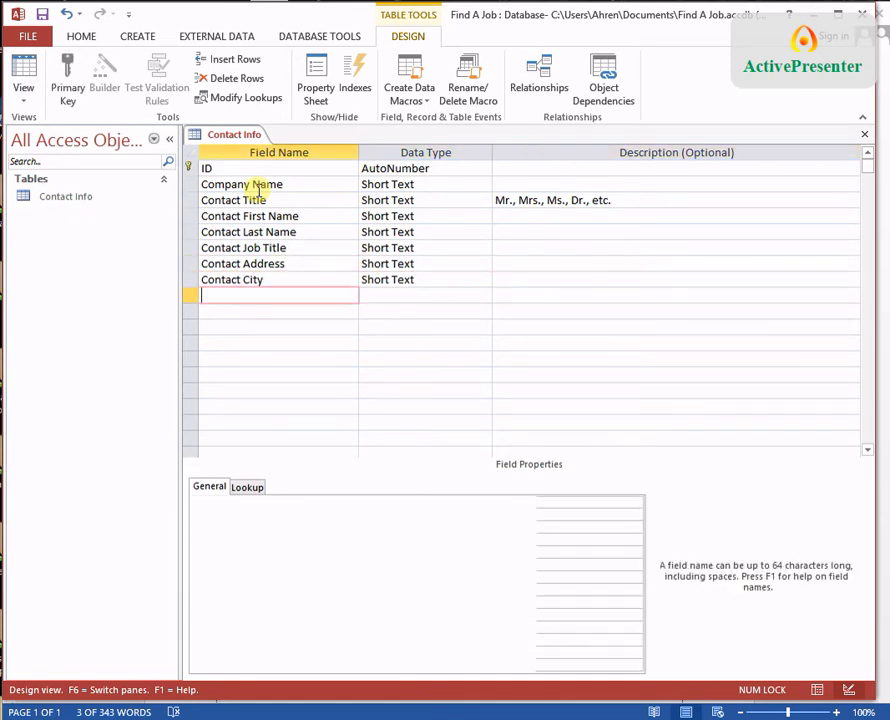
type("Contact State")
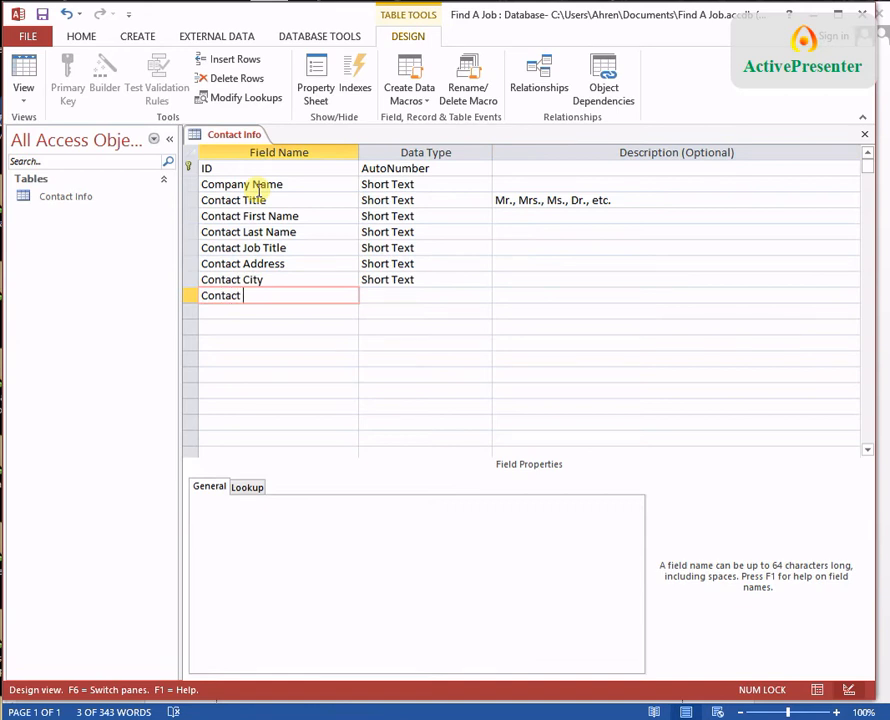
key("Return")
key("Return")
key("Return")
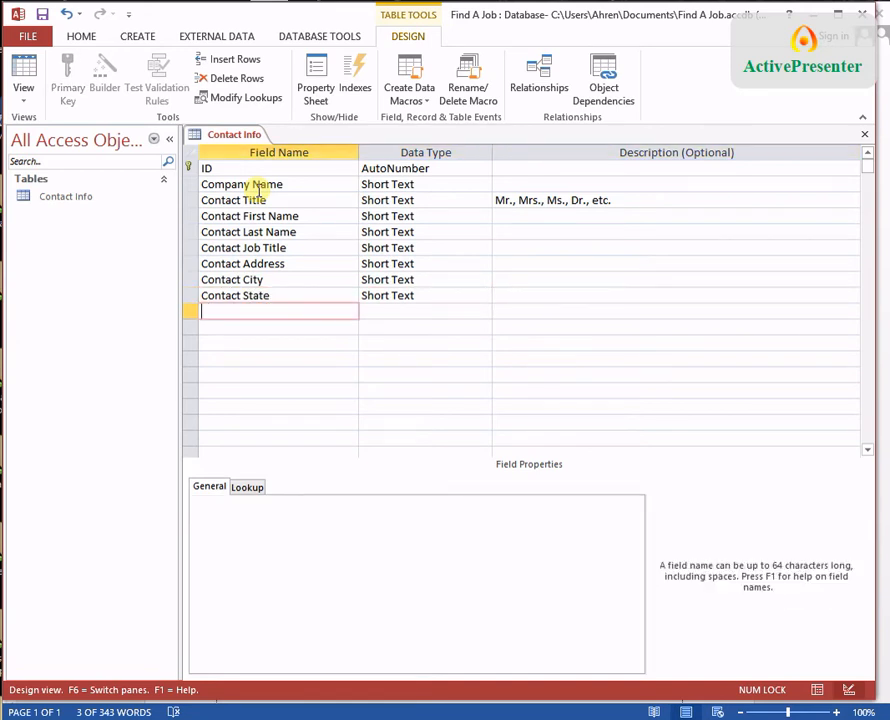
type("Contact")
key("Return")
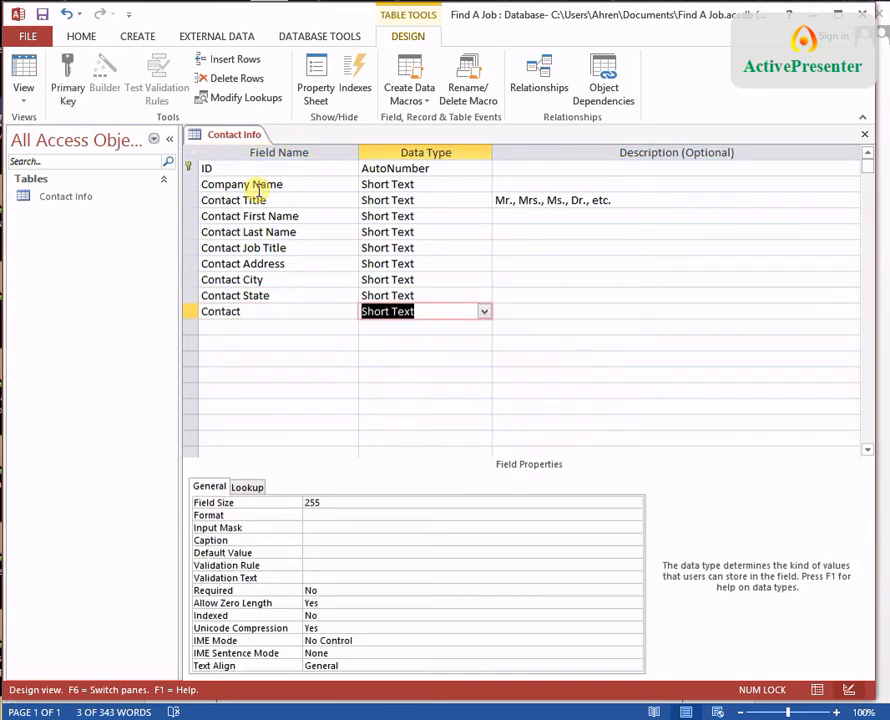
key("shift+Tab")
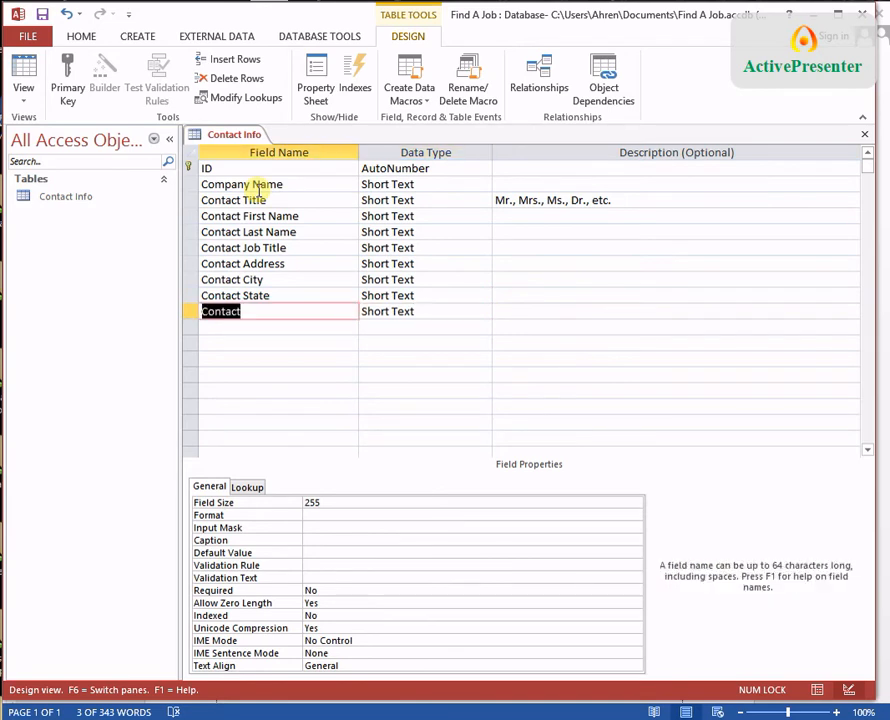
type("Contact ")
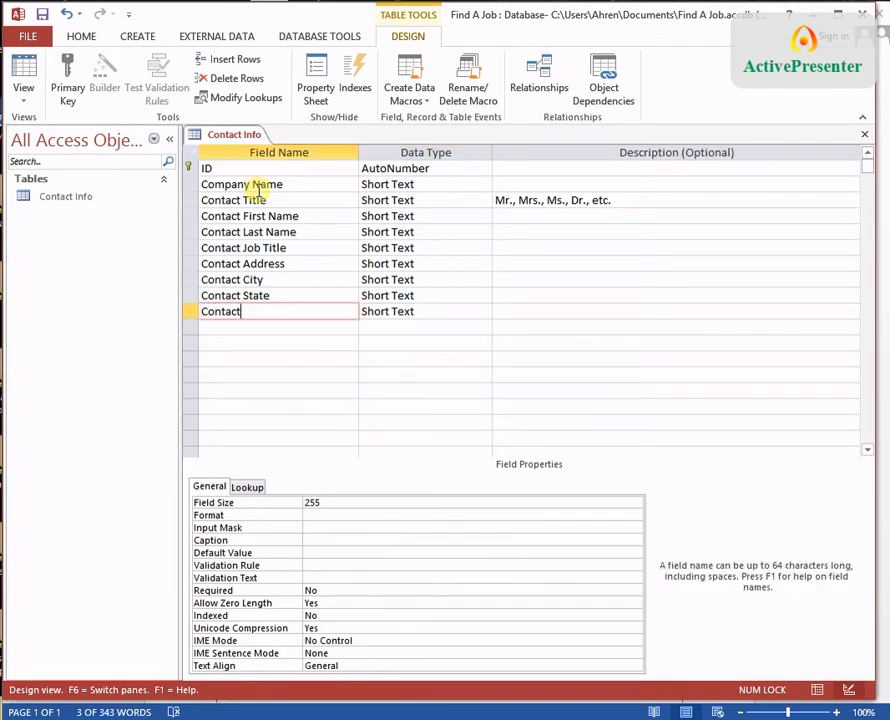
type("Zip")
key("Tab")
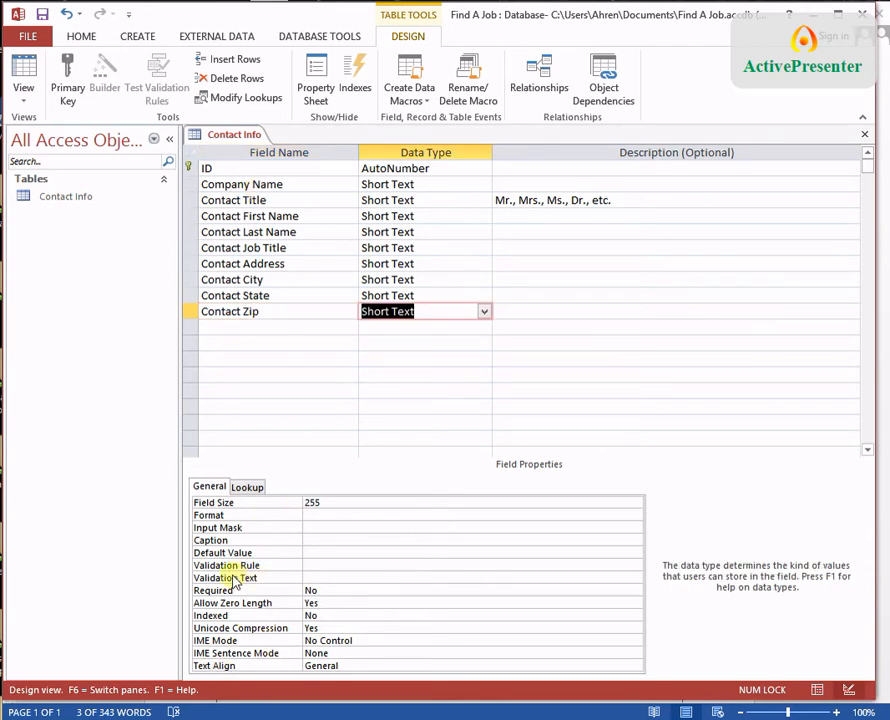
Step: Start the Input Mask Wizard for Contact Zip and edit the Zip Code mask to 00000
left_click(320, 528)
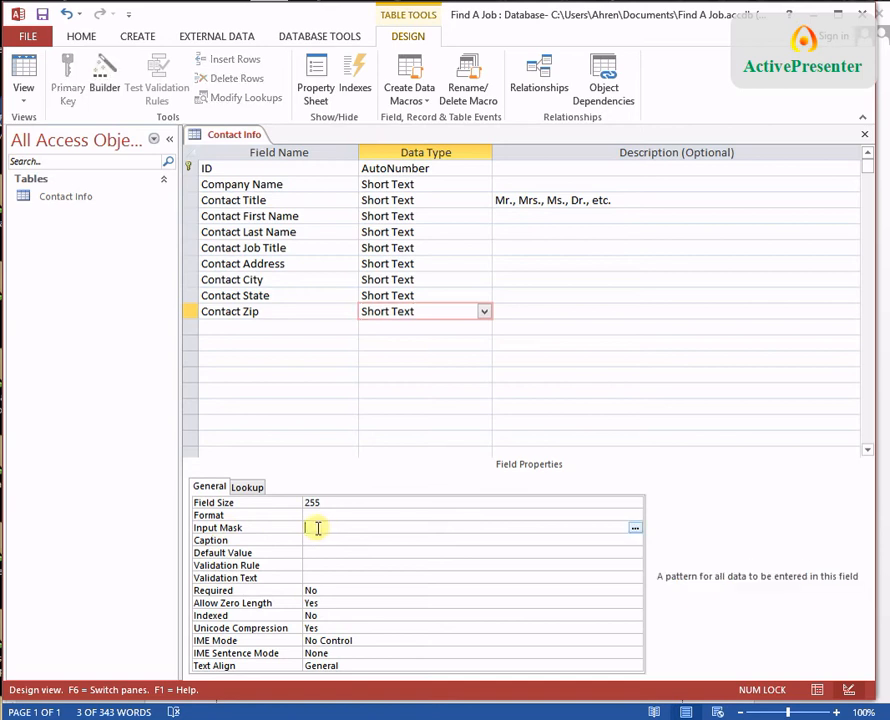
left_click(635, 529)
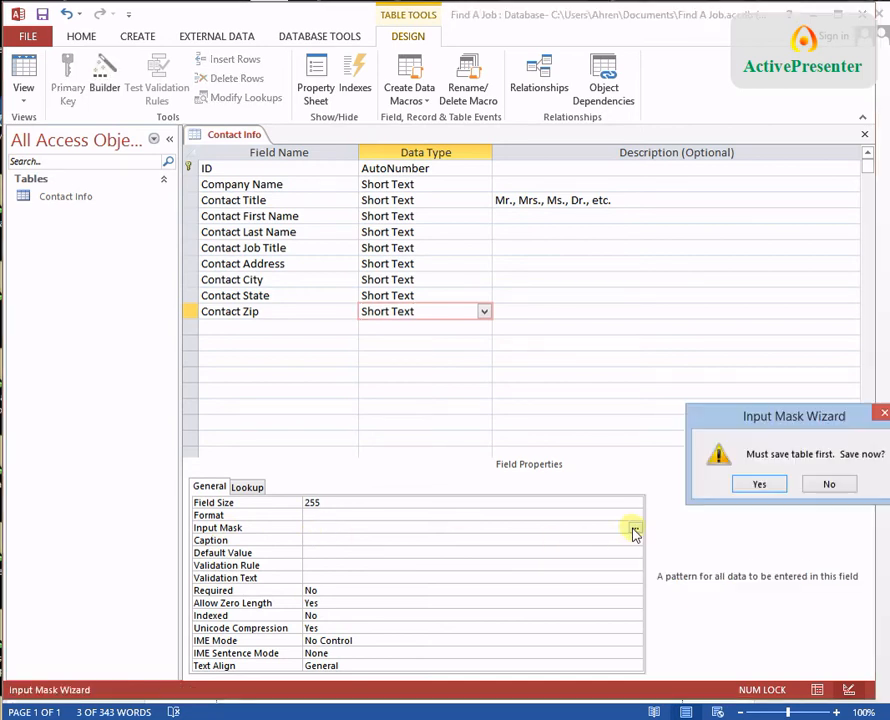
left_click(760, 485)
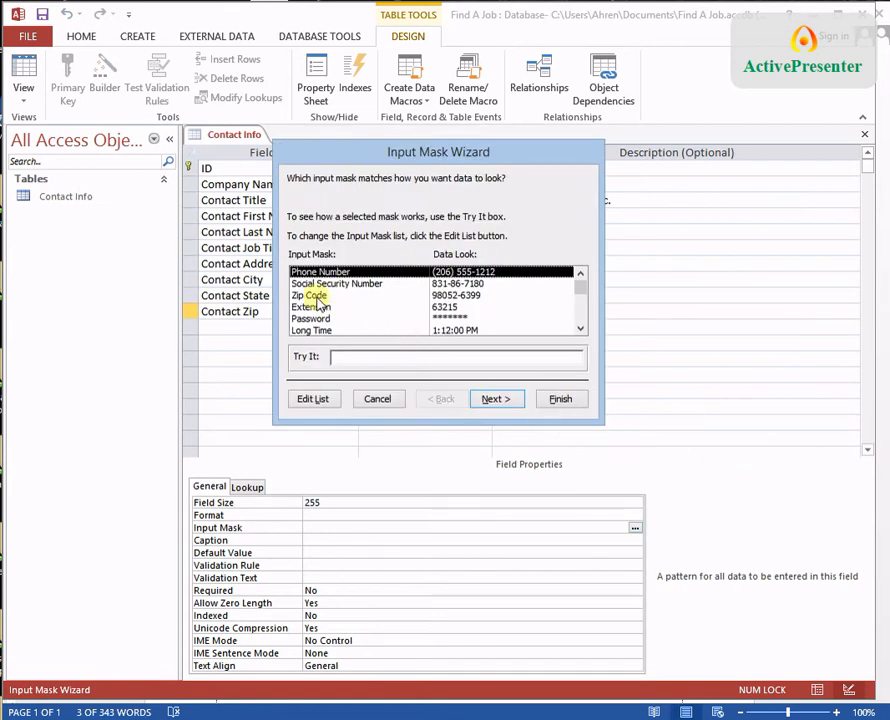
left_click(314, 297)
left_click(511, 403)
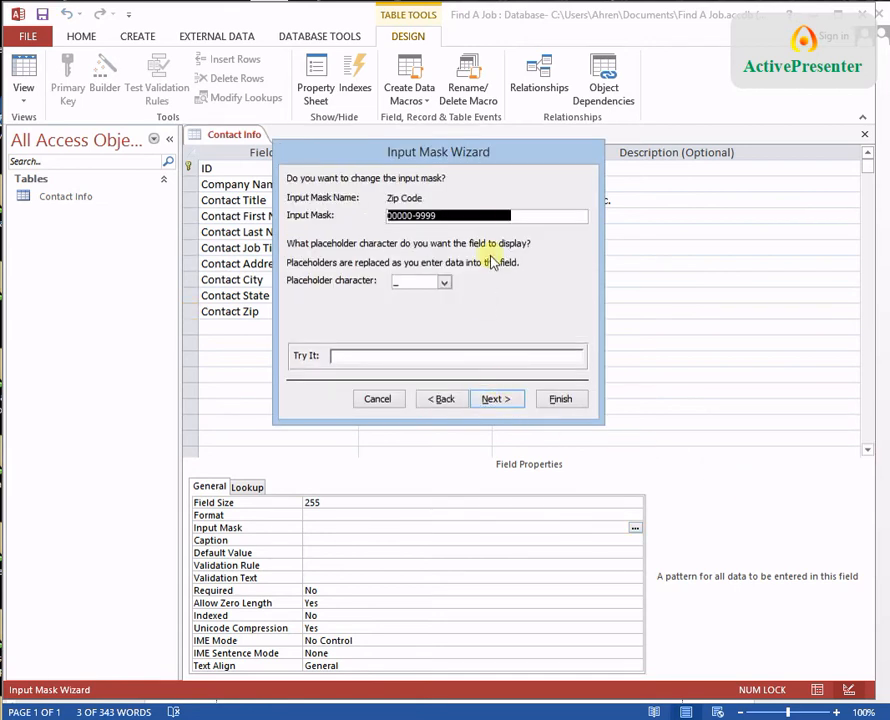
left_click(472, 217)
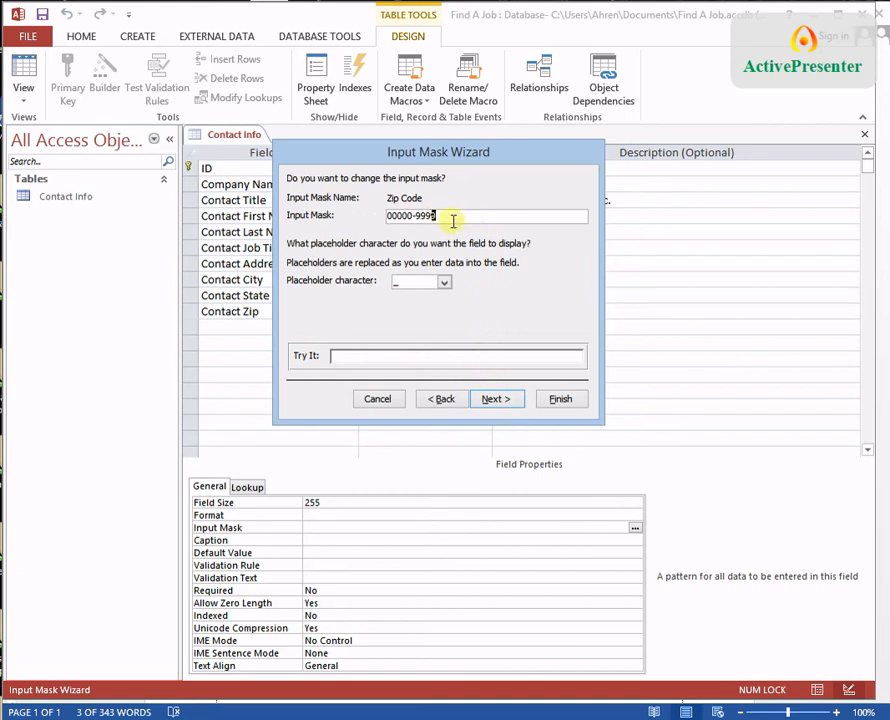
key("BackSpace")
key("BackSpace")
key("BackSpace")
key("BackSpace")
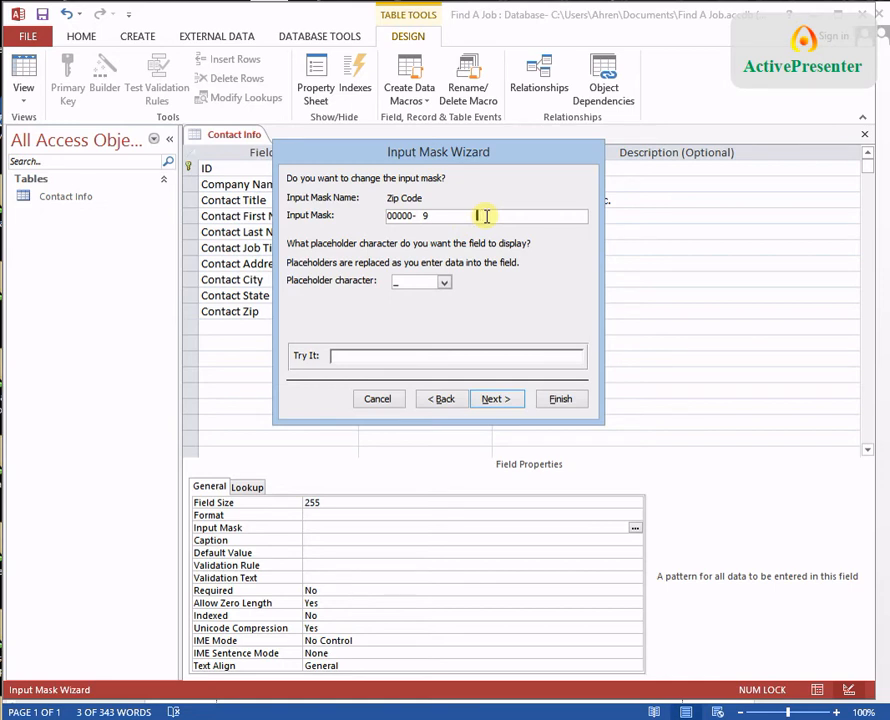
left_click(436, 216)
double_click(424, 215)
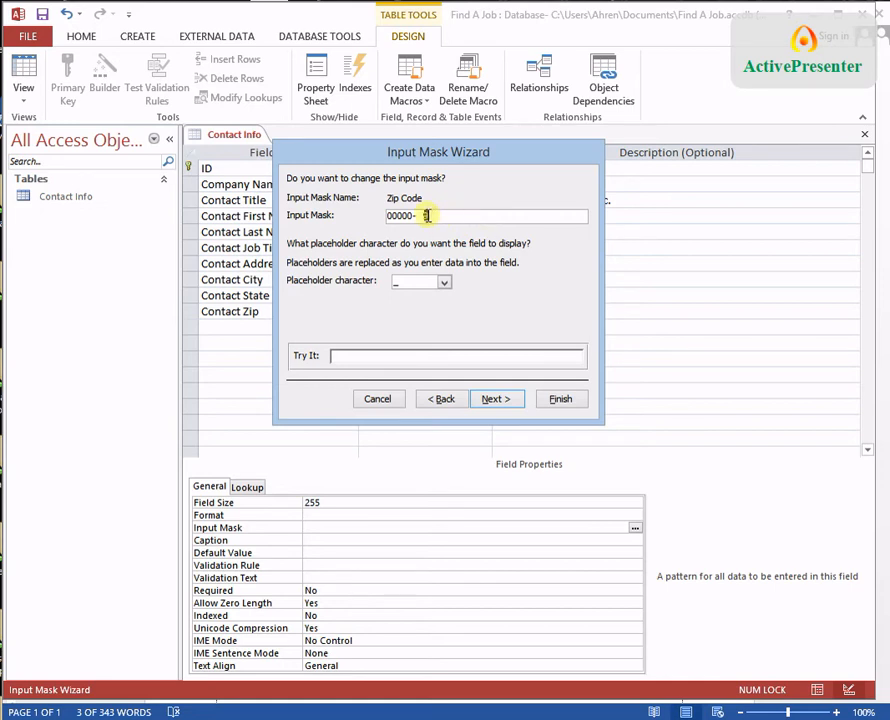
key("BackSpace")
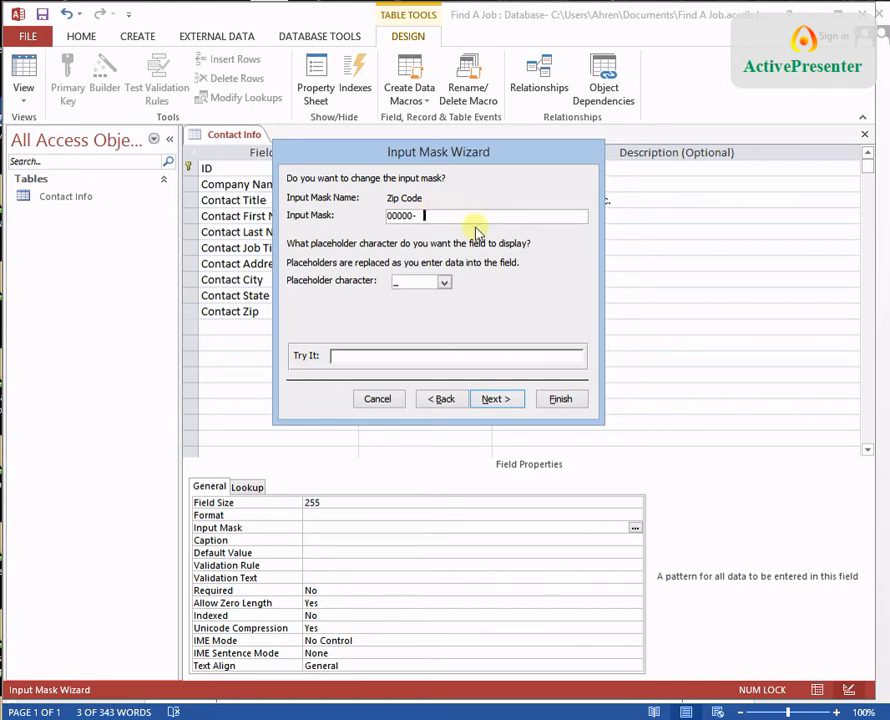
key("BackSpace")
key("BackSpace")
Step: Test the mask with 65714, store zip data without symbols, and finish the wizard
left_click(423, 358)
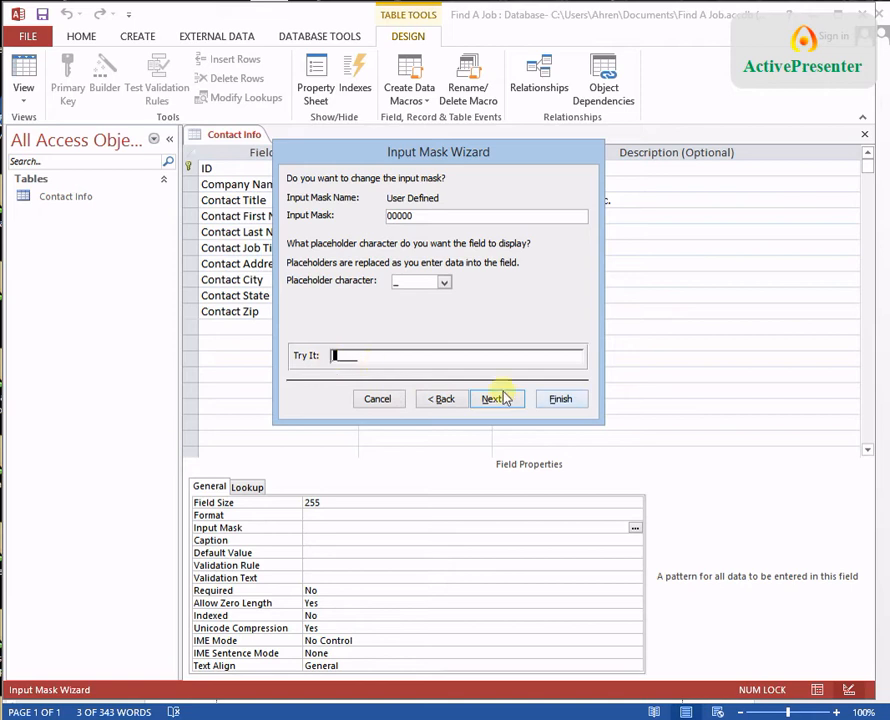
type("6571")
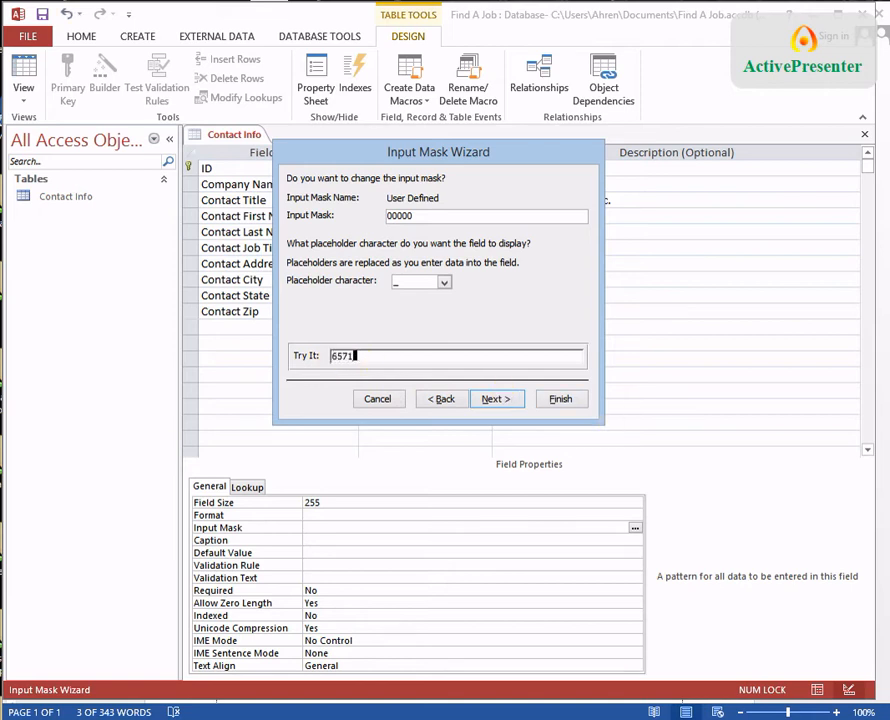
type("4")
key("BackSpace")
key("BackSpace")
key("BackSpace")
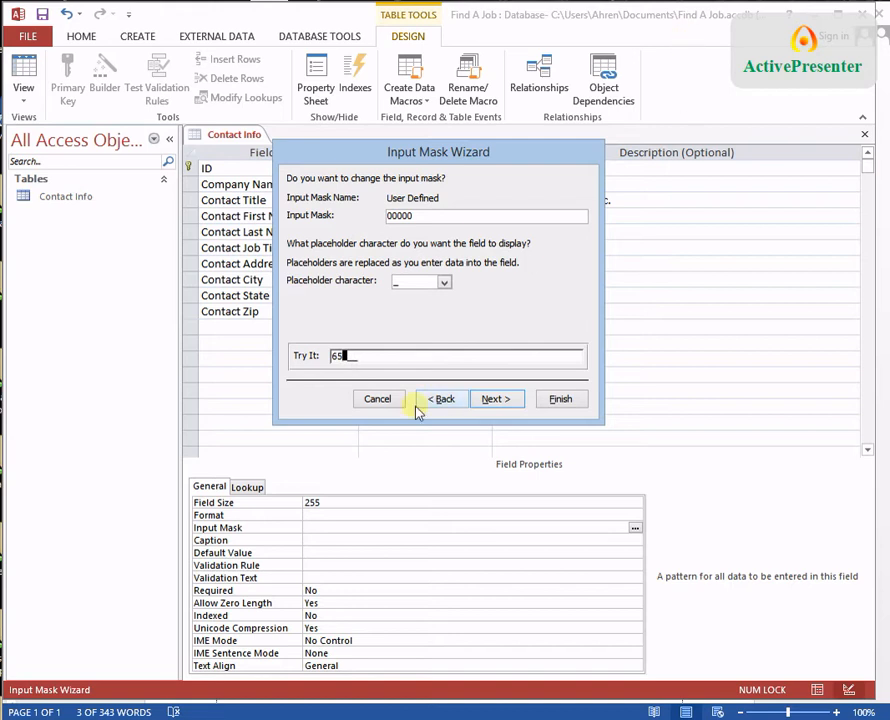
left_click(500, 398)
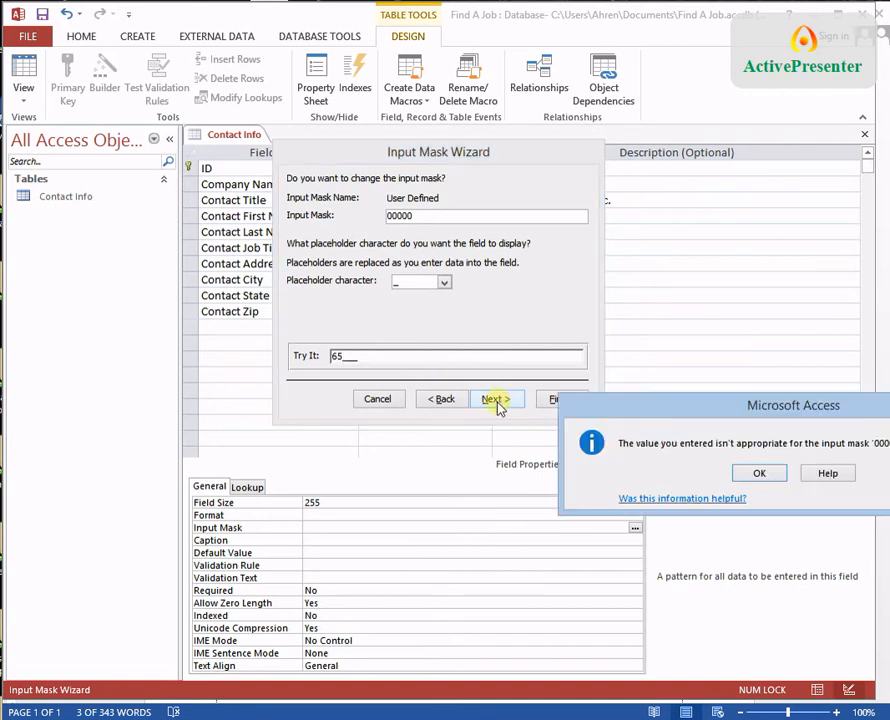
left_click(770, 479)
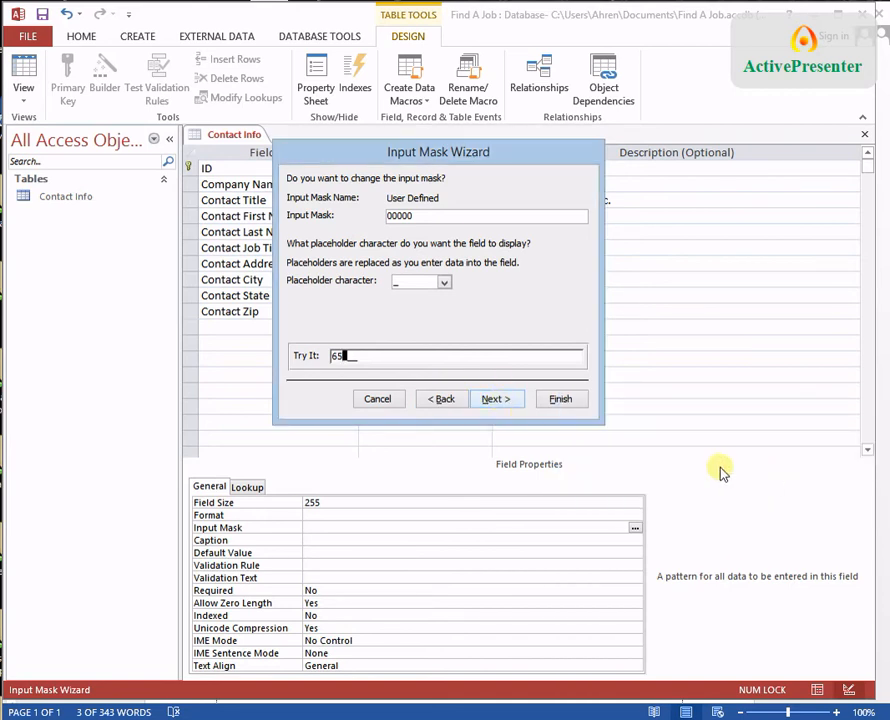
key("BackSpace")
key("BackSpace")
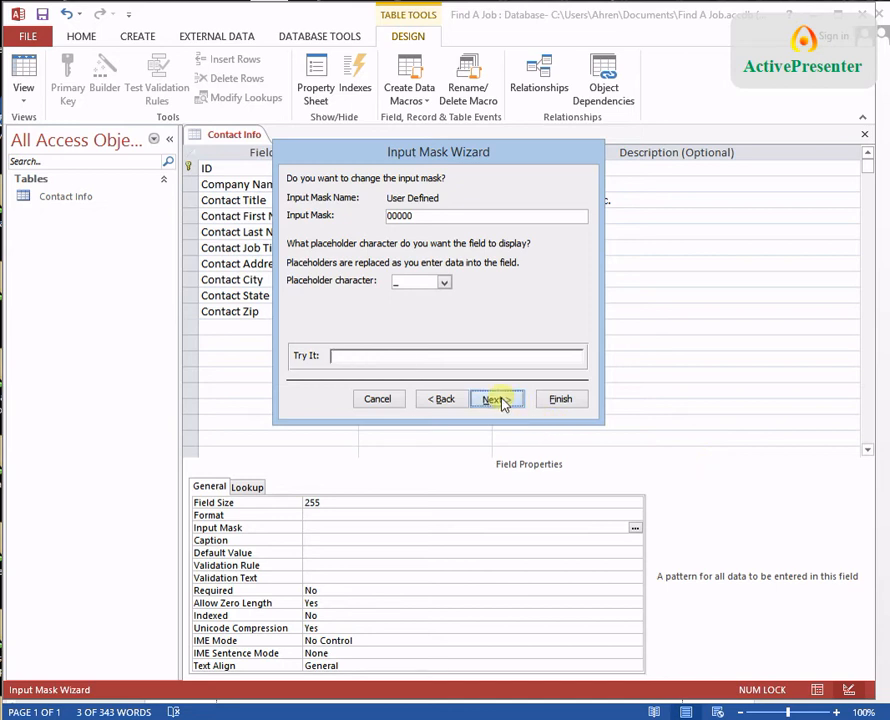
left_click(505, 400)
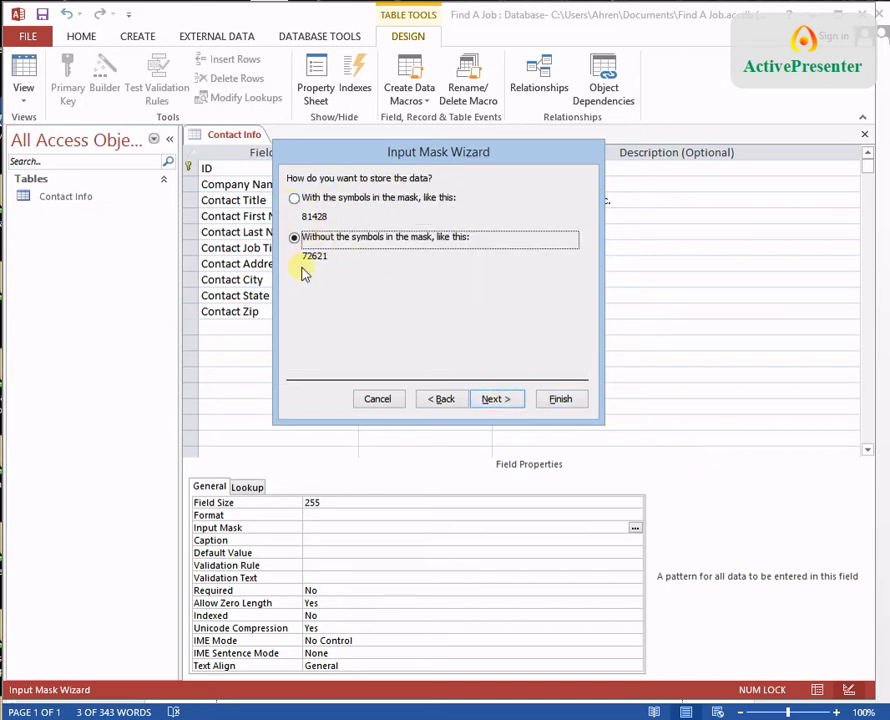
left_click(564, 401)
left_click(305, 330)
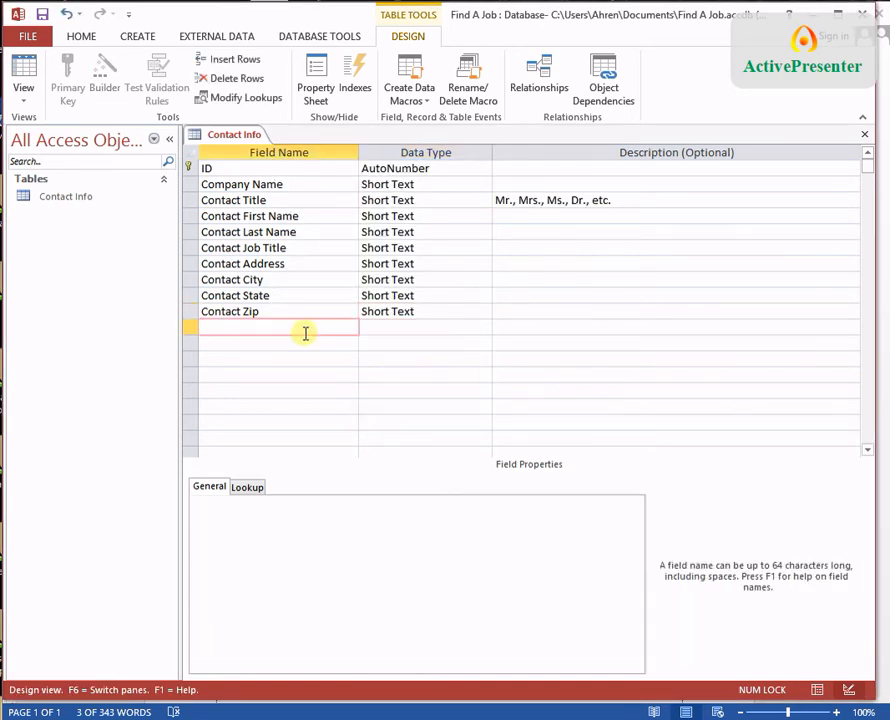
Step: Add a Contact Phone field using the Phone Number input mask stored with symbols
type("Contact Phone")
key("Tab")
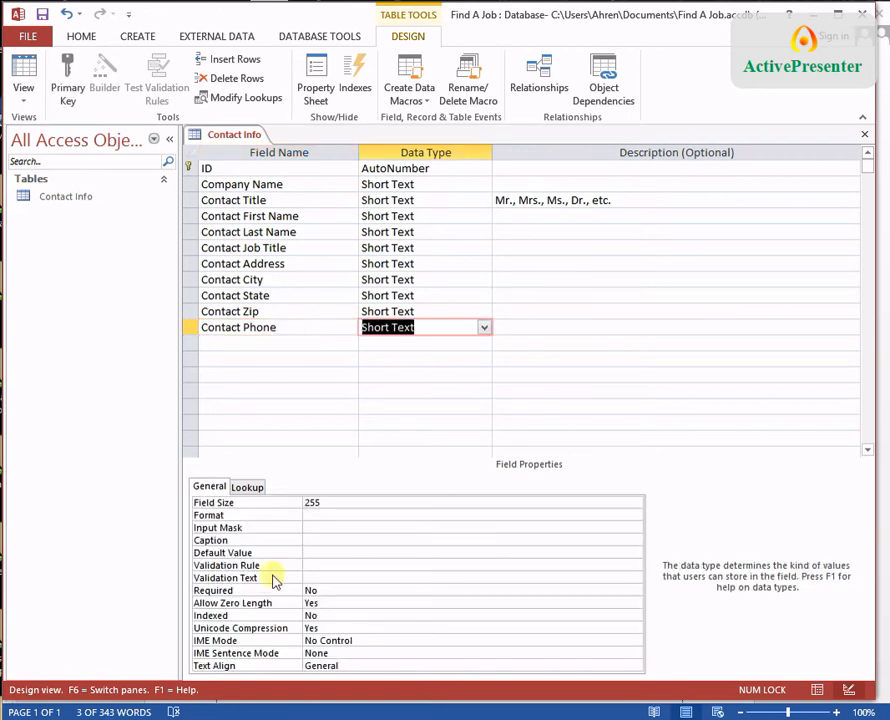
left_click(353, 526)
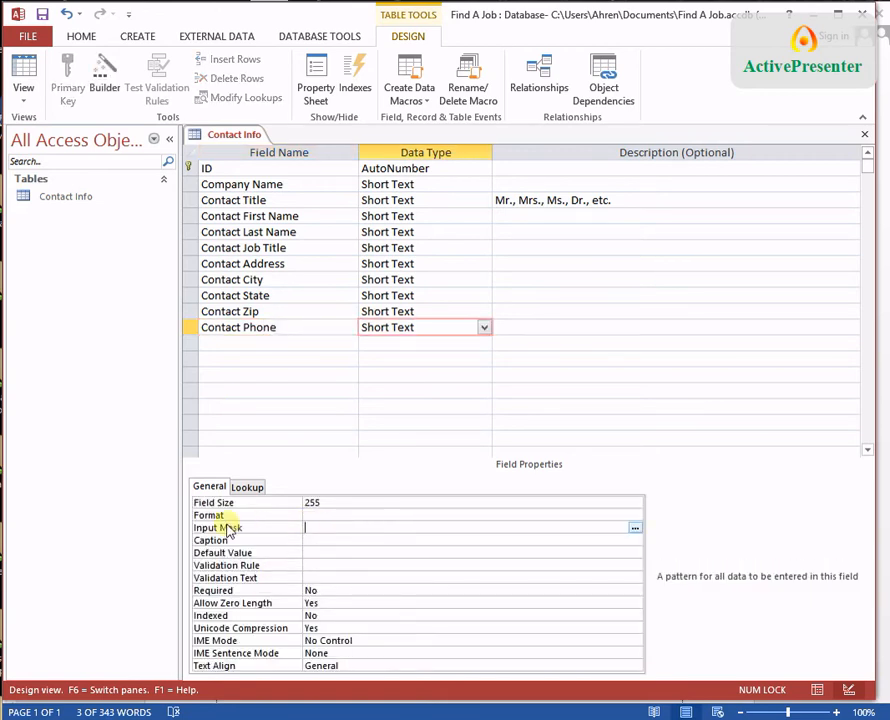
left_click(635, 527)
left_click(758, 484)
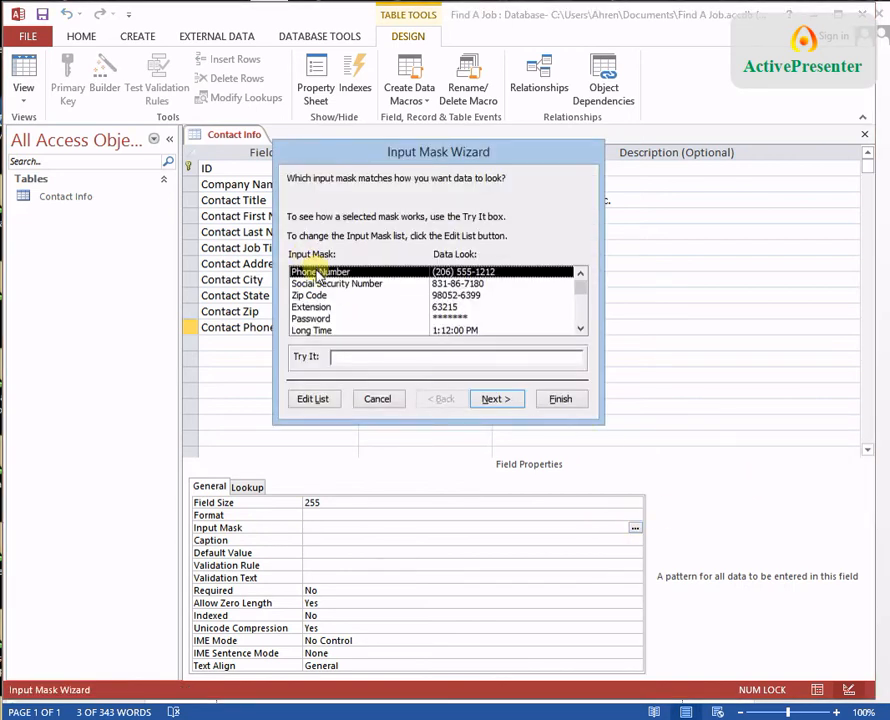
left_click(503, 399)
left_click(499, 399)
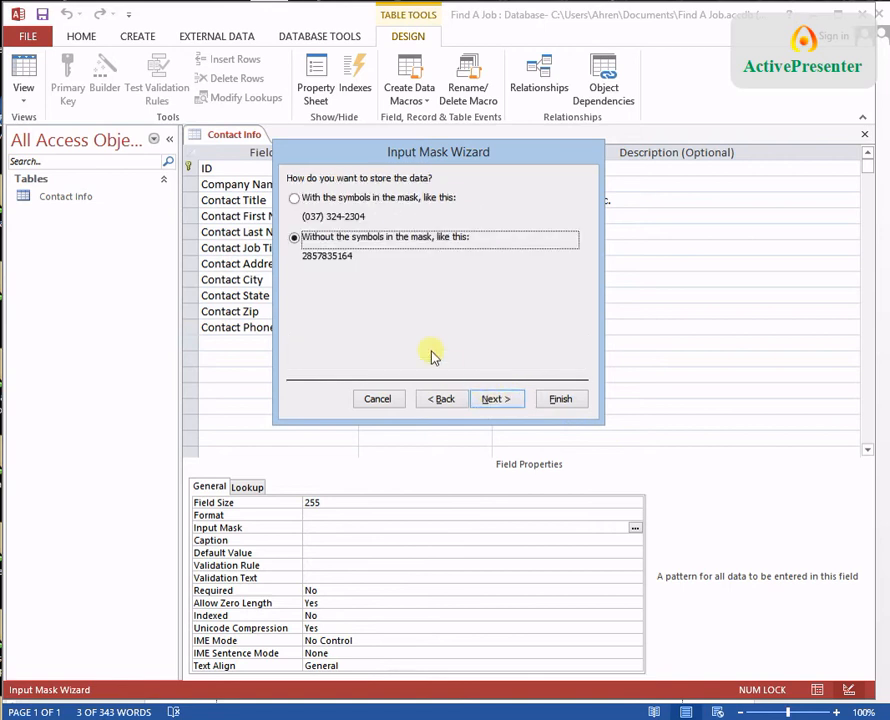
left_click(295, 199)
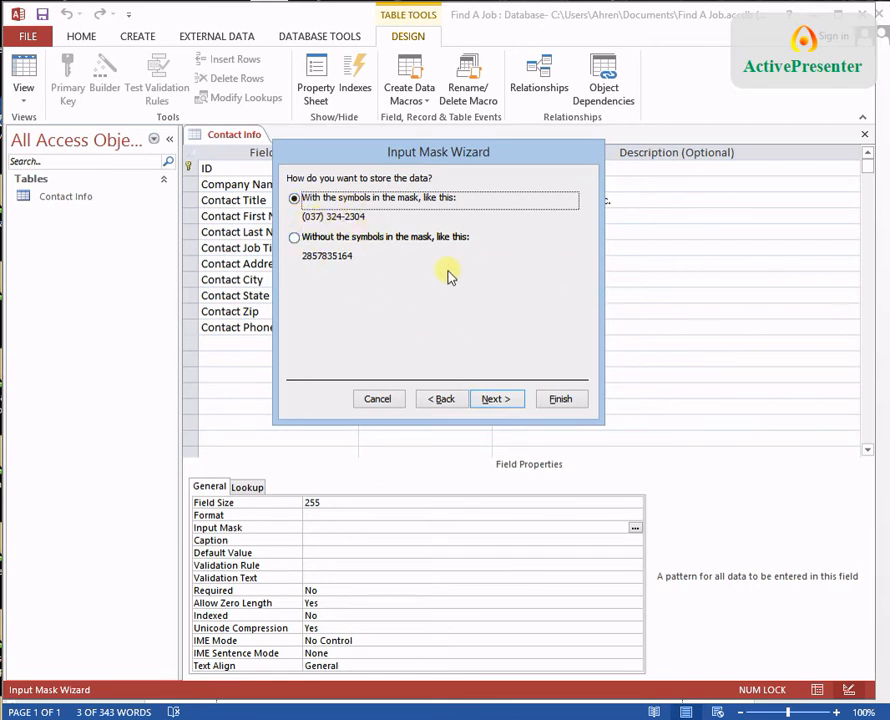
left_click(565, 399)
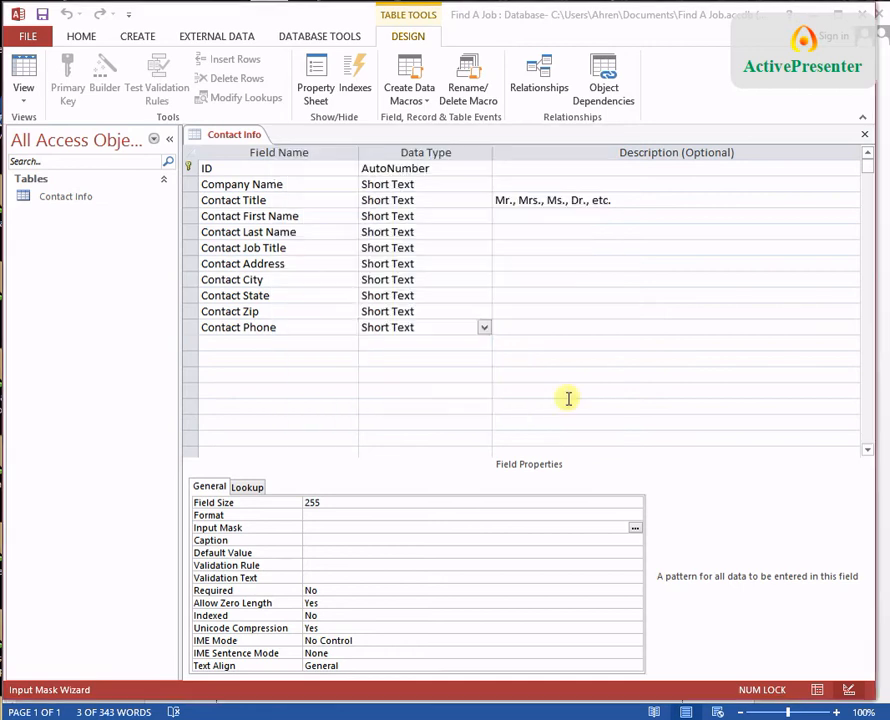
Step: Add a Contact Email text field below Contact Phone
left_click(323, 346)
type("C")
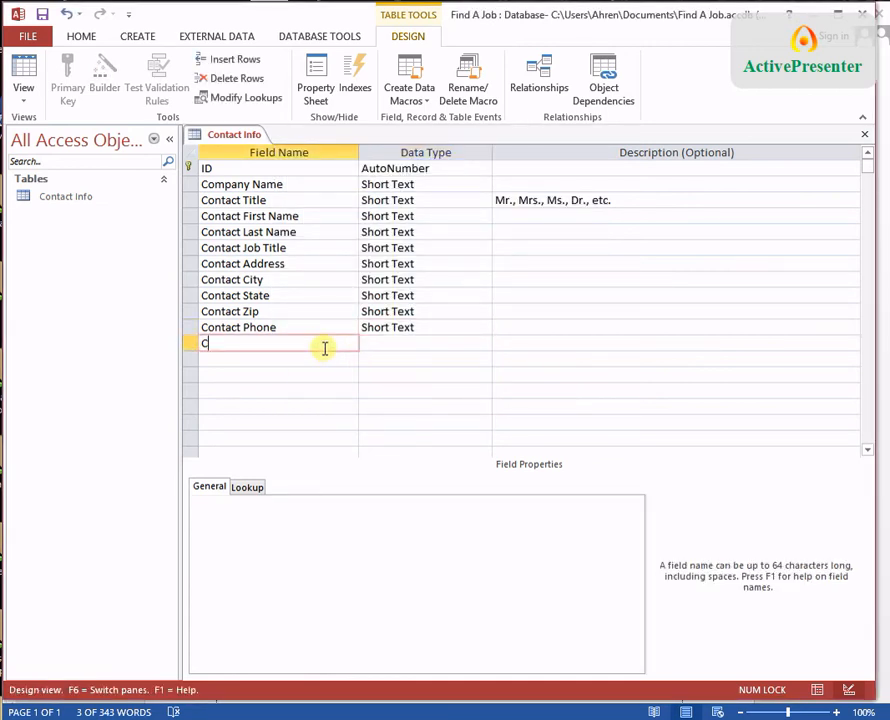
type("ontact Email")
key("Tab")
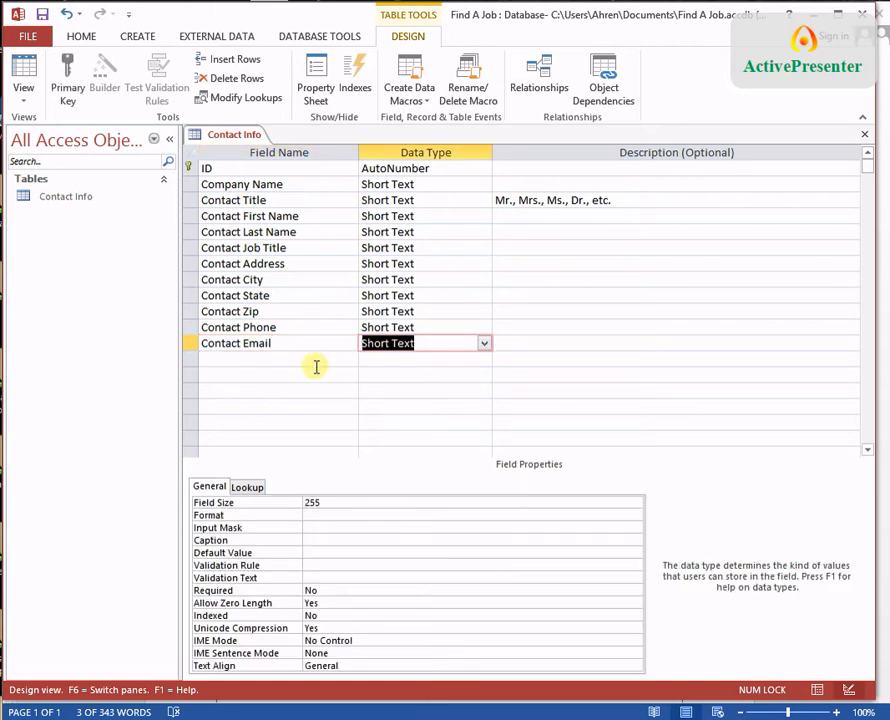
Step: Check the Word field list, then begin the 'Position Applying For' field name
left_click(322, 359)
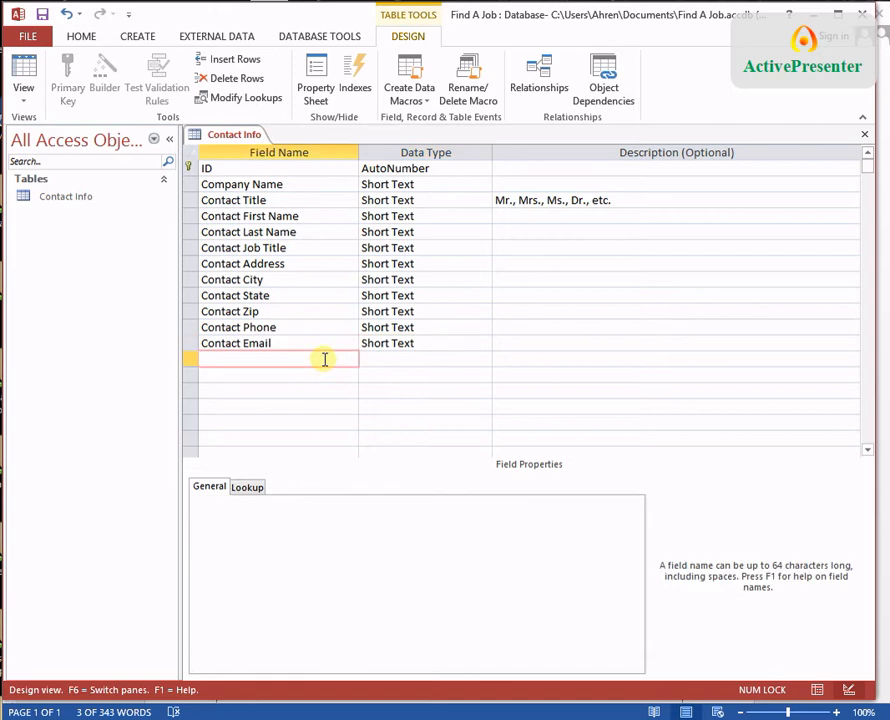
type("Contact")
key("BackSpace")
key("BackSpace")
key("BackSpace")
key("BackSpace")
key("BackSpace")
key("BackSpace")
key("BackSpace")
key("alt+Tab")
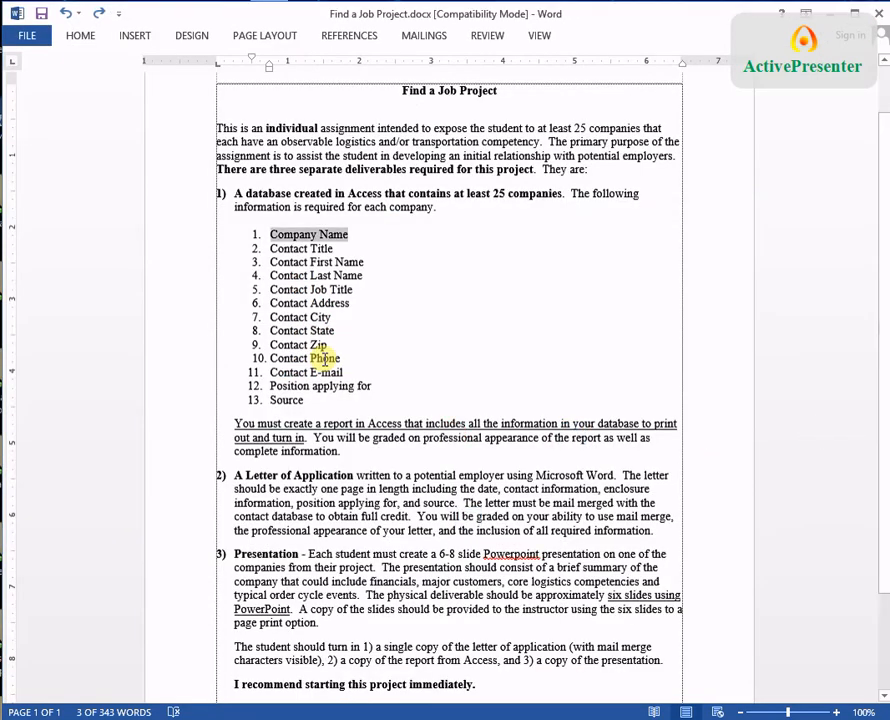
key("alt+Tab")
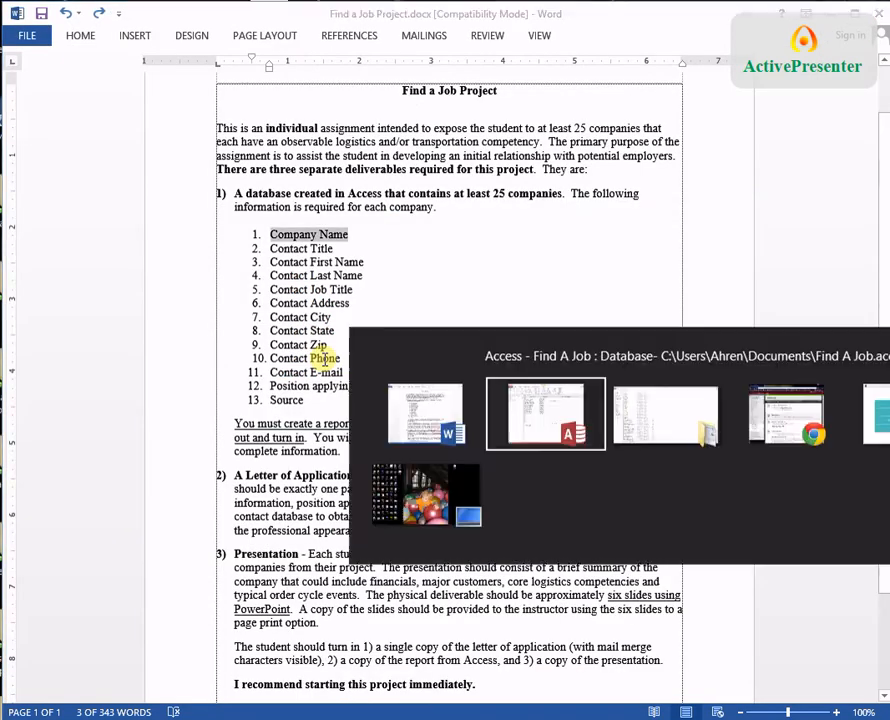
type("Postition")
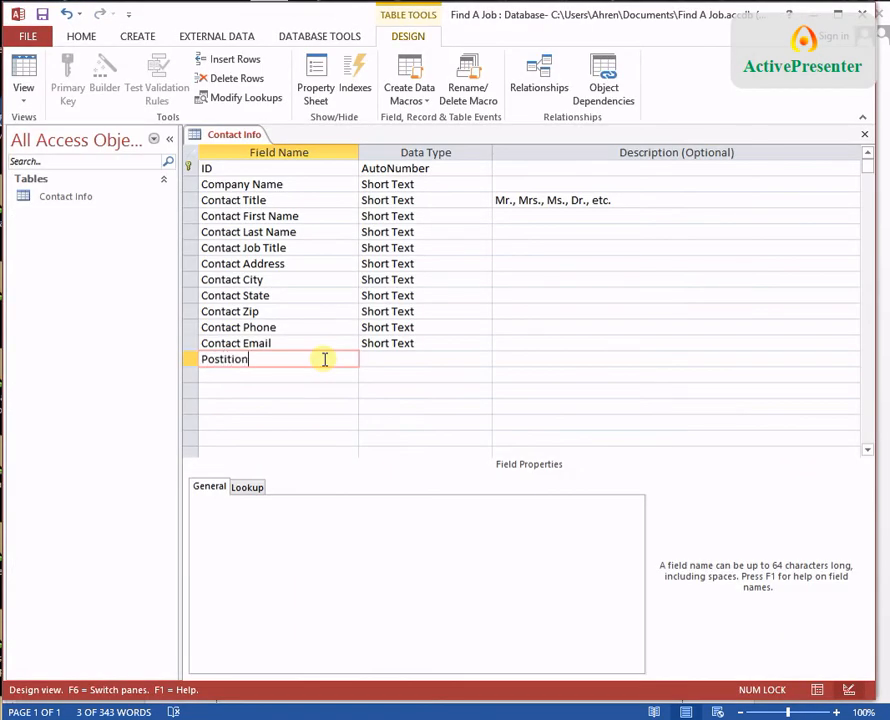
type(" Applying For")
Step: Add Position Applying For and Source fields, removing the extra 't' from Position
key("Return")
key("Return")
key("Return")
type("Sourc")
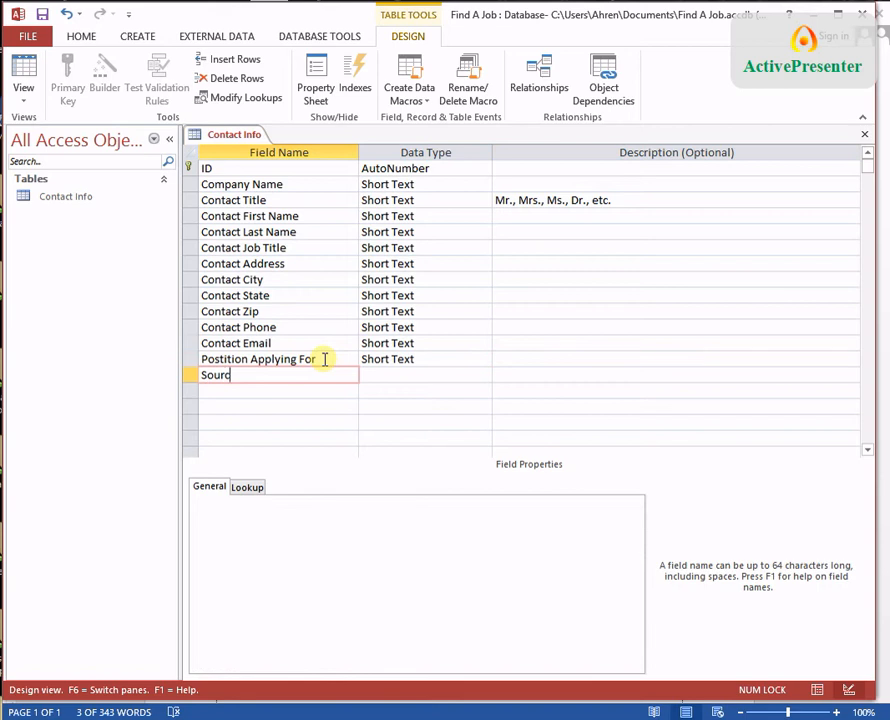
type("e")
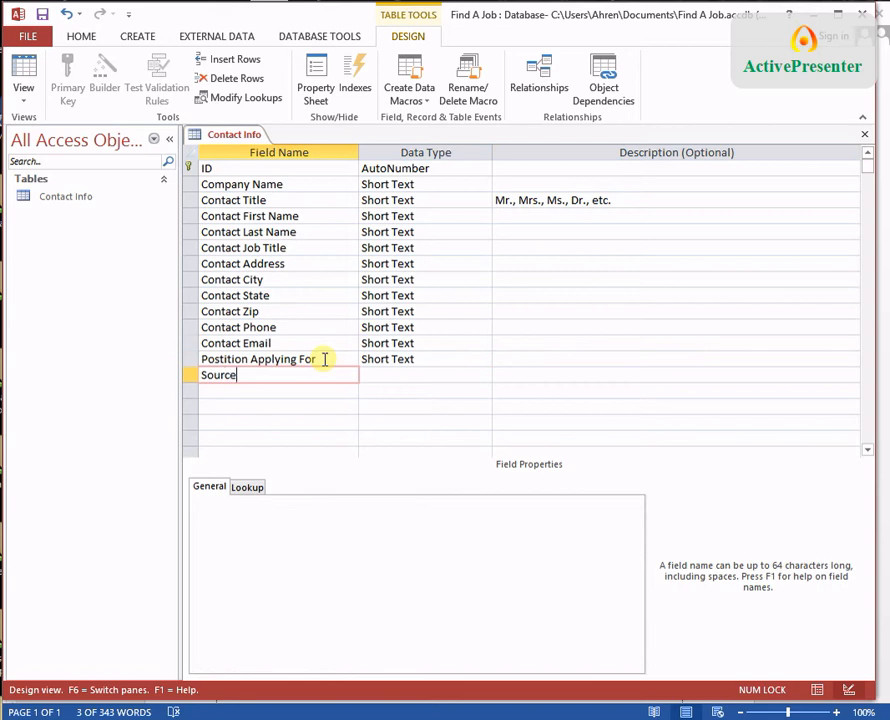
left_click(214, 358)
key("BackSpace")
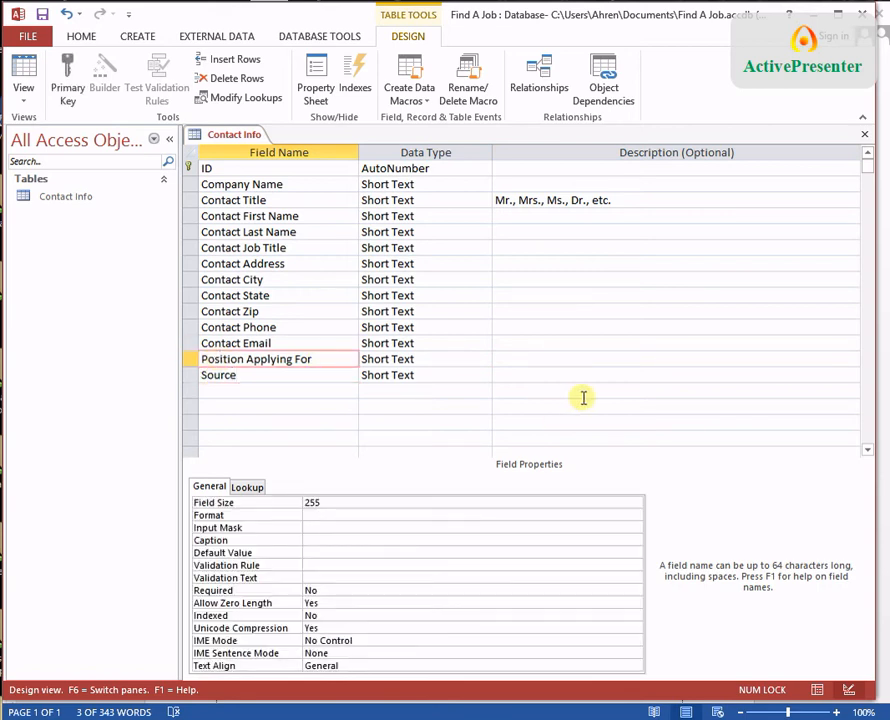
left_click(449, 375)
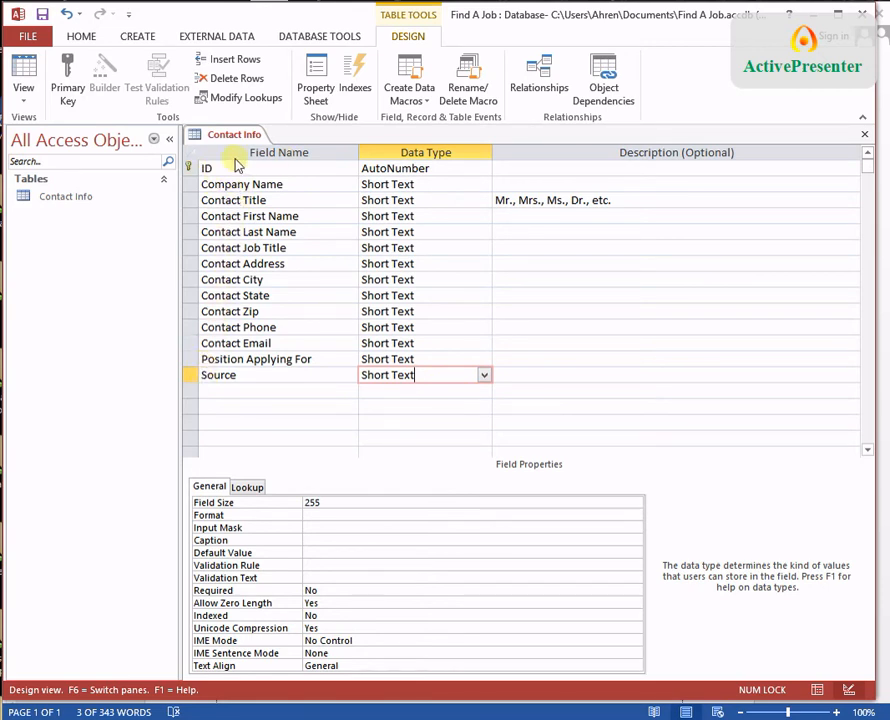
Step: Save the Contact Info table and switch to Datasheet view
left_click(554, 388)
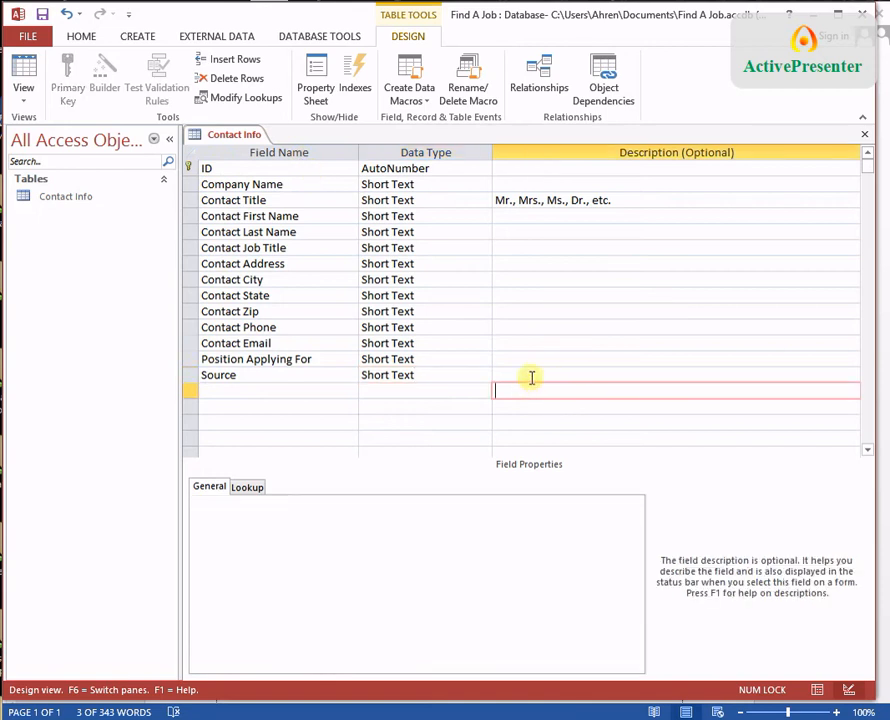
left_click(25, 70)
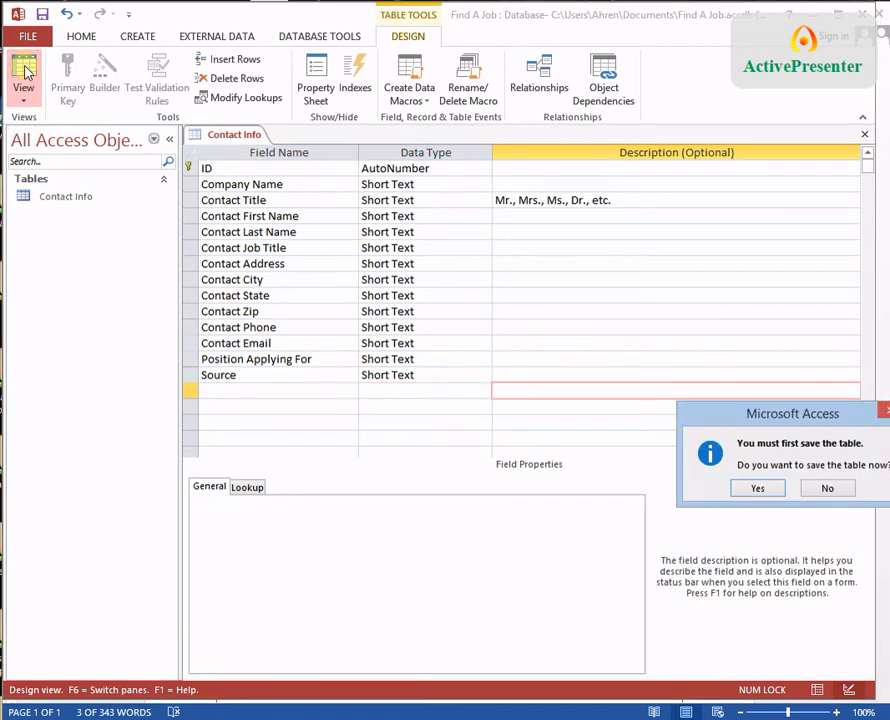
left_click(765, 492)
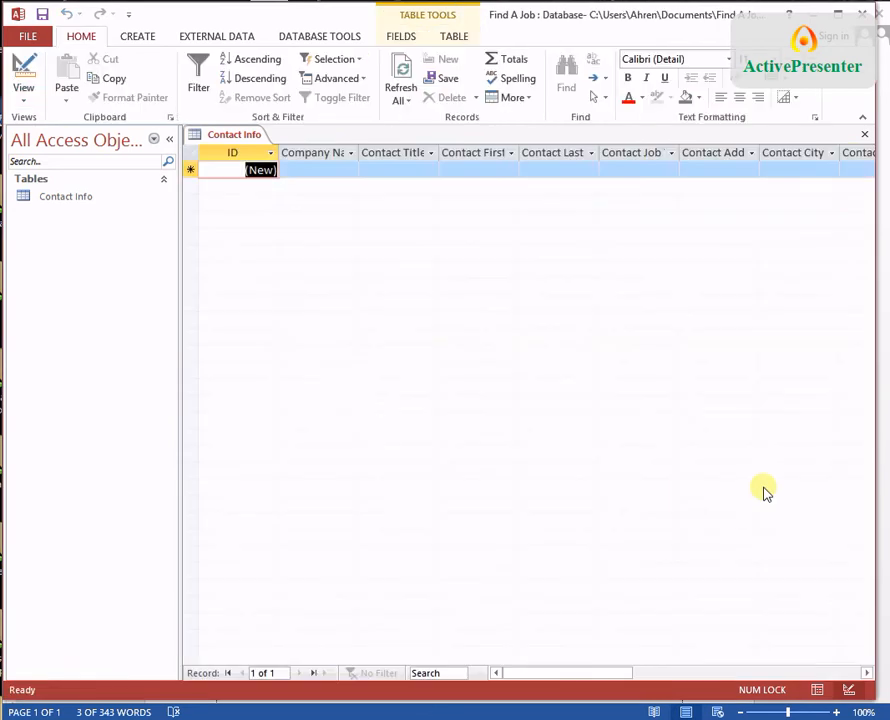
Step: Enter Wal-Mart, Mr., the contact's first and last name, CEO, and their street, city and state
left_click(334, 169)
type("W")
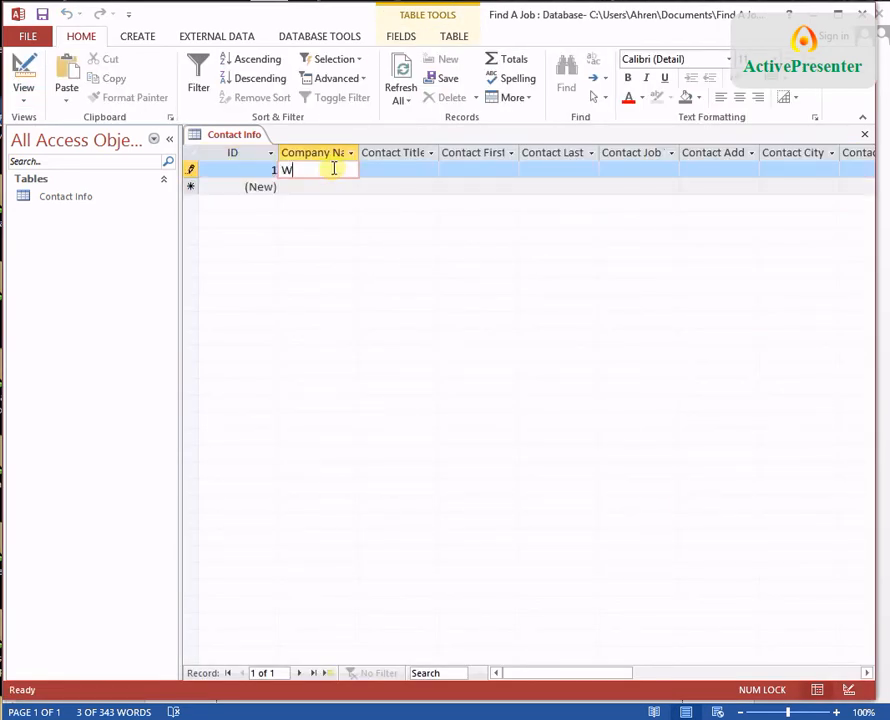
type("al-Mart")
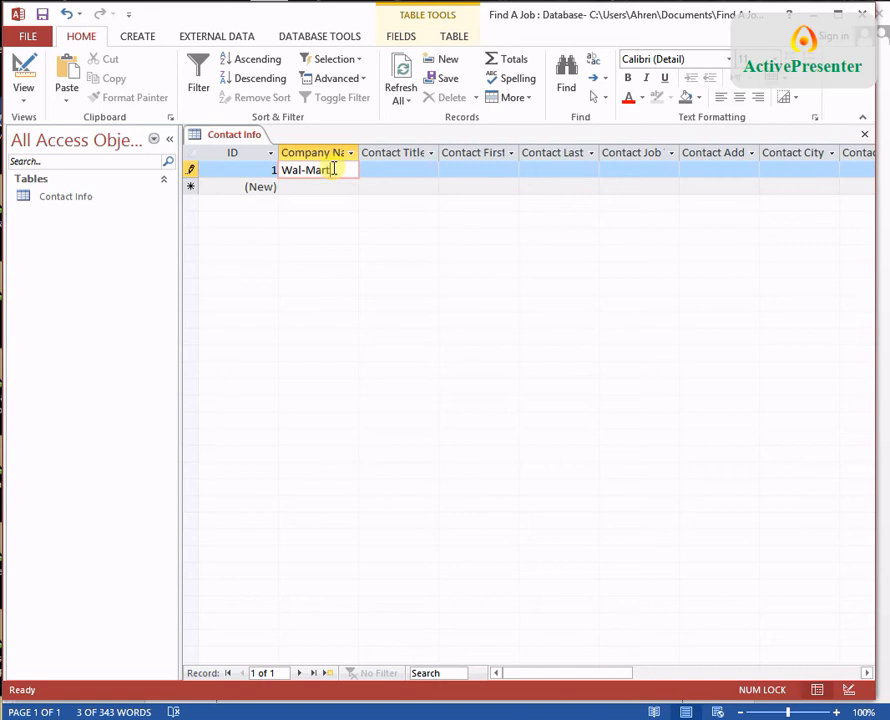
key("Tab")
type("Mr.")
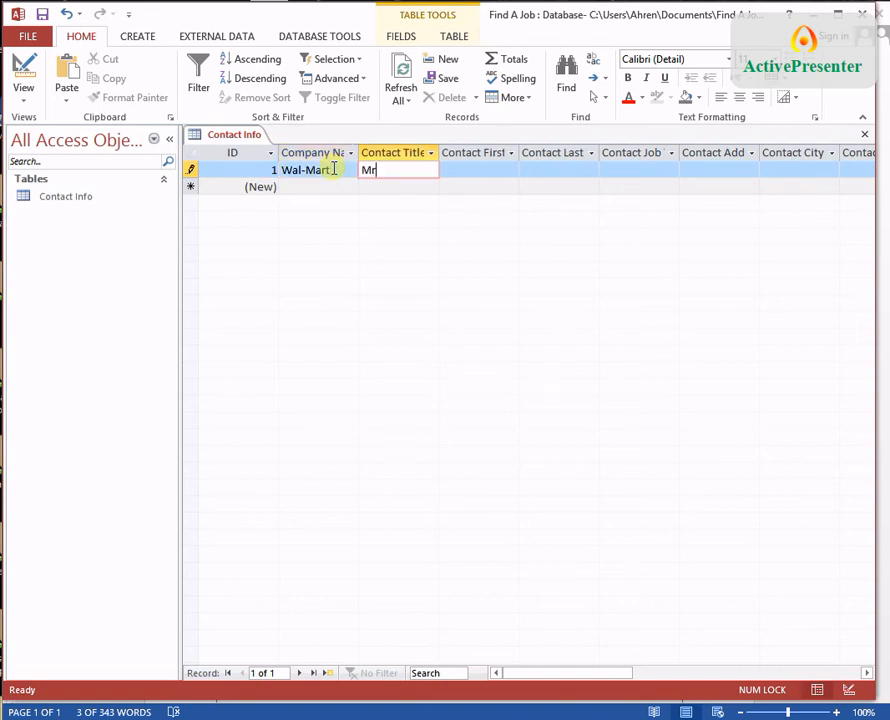
key("Tab")
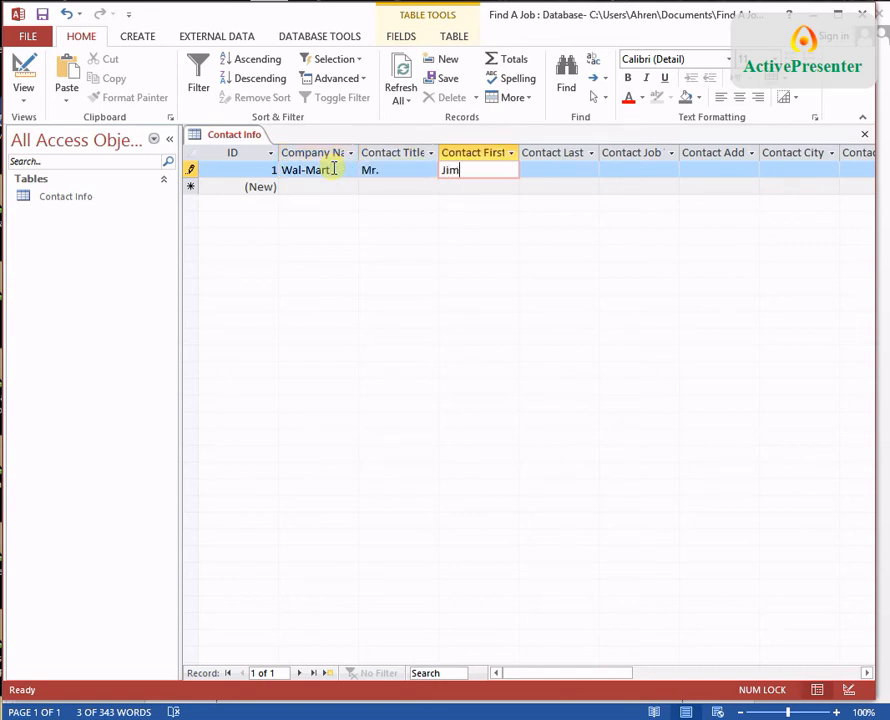
key("Tab")
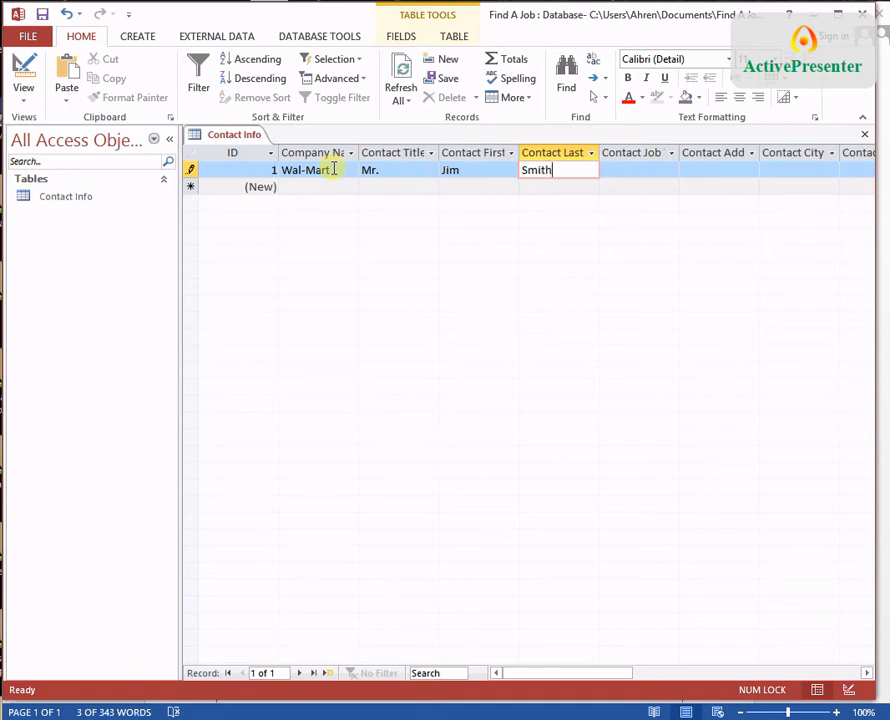
key("Tab")
type("CEO")
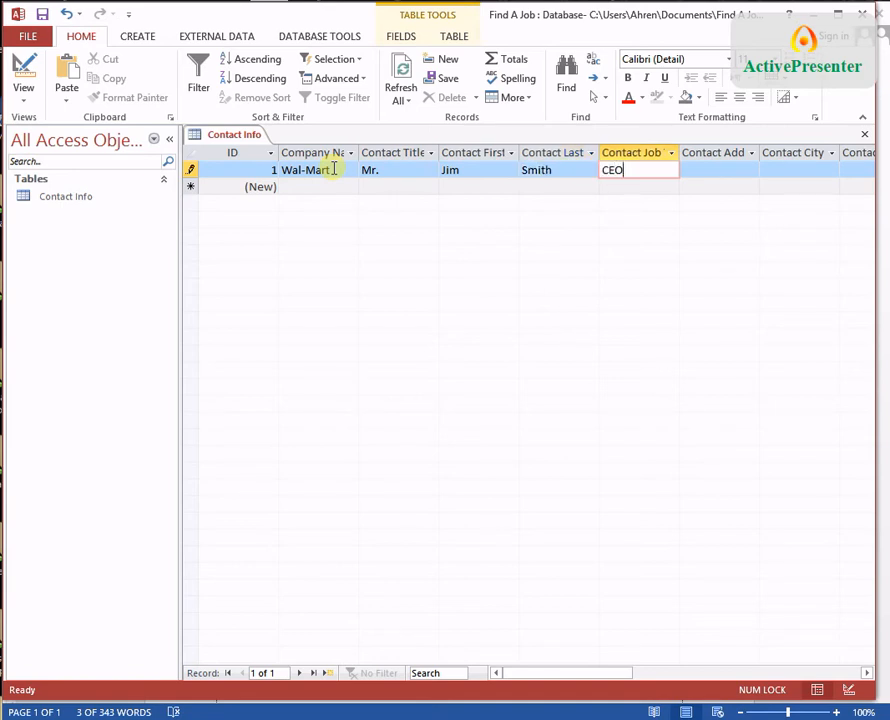
key("Tab")
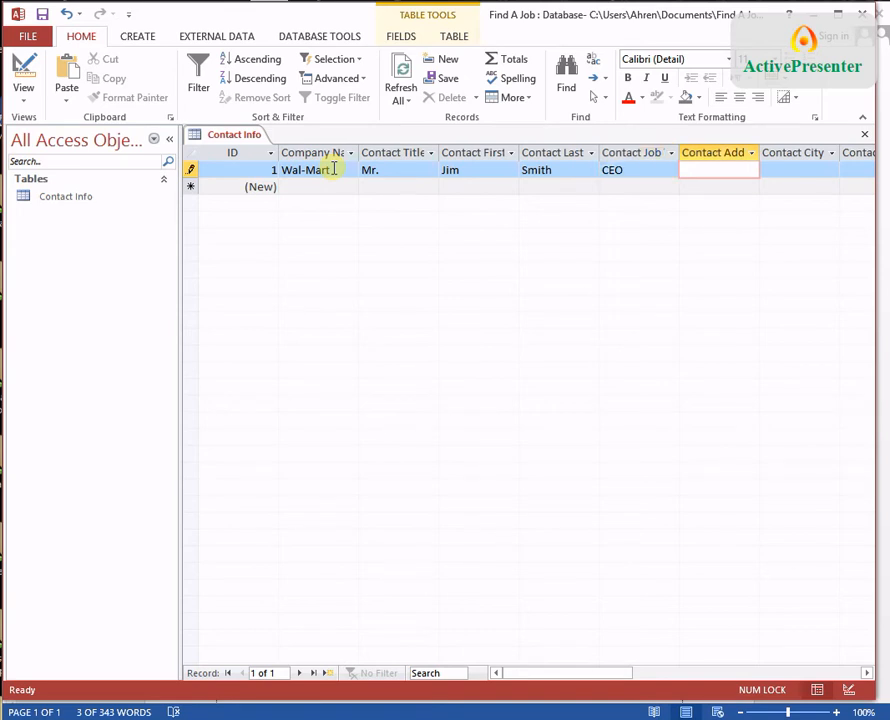
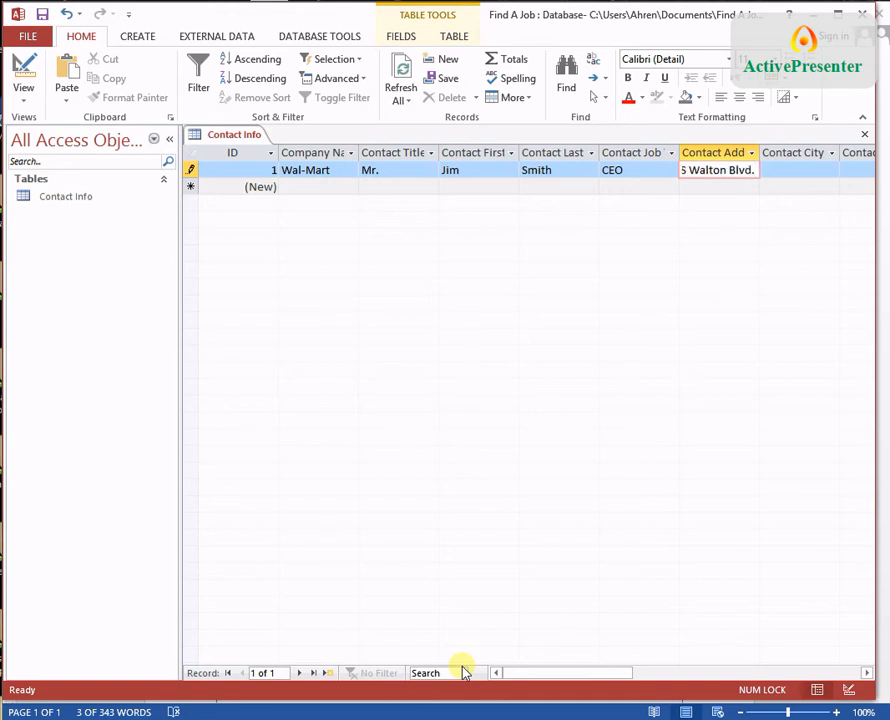
key("Tab")
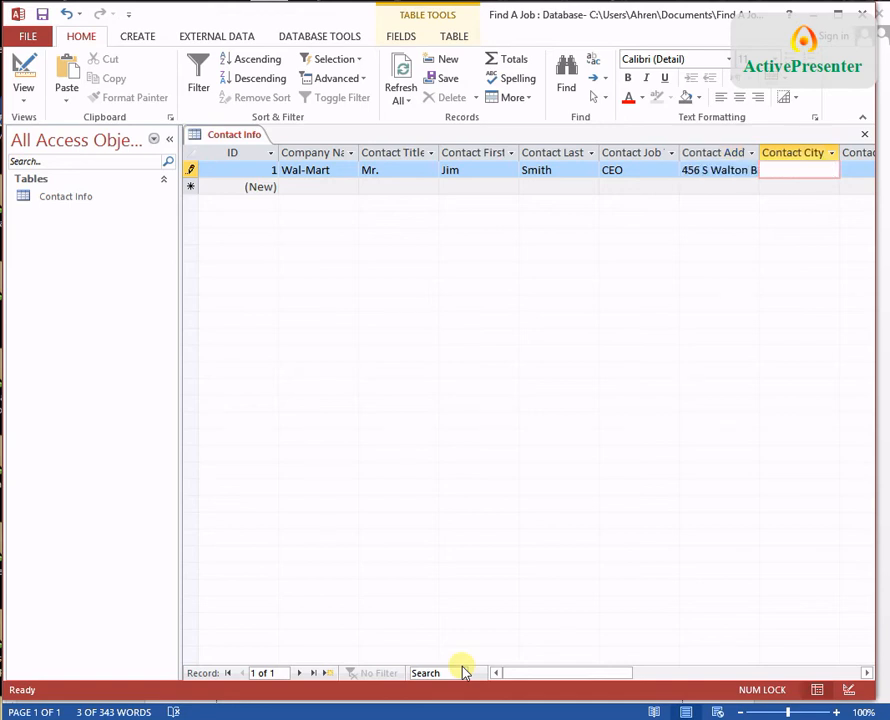
type("Bentonville")
key("Tab")
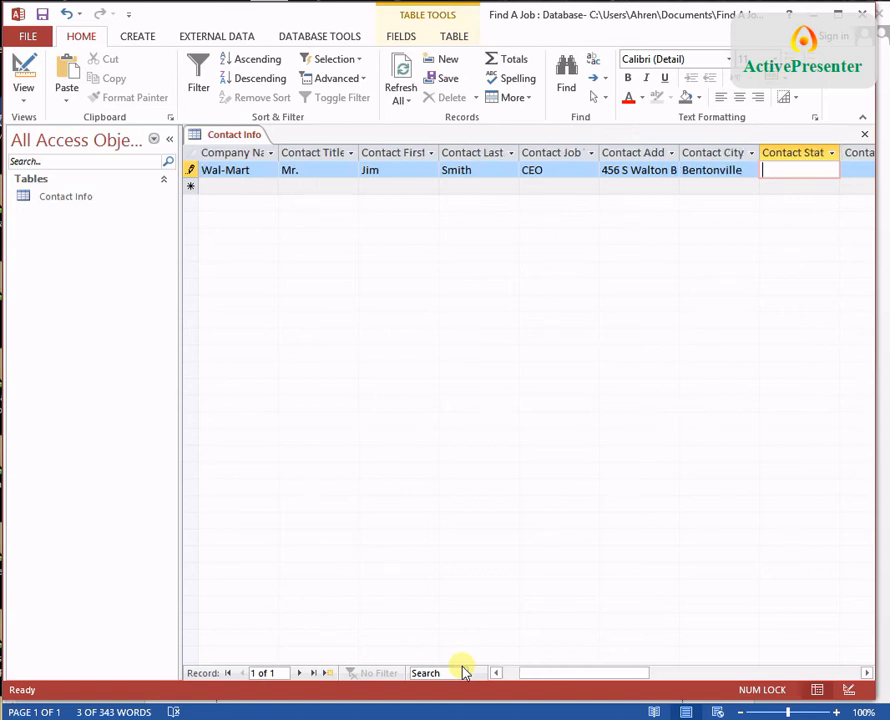
type("AR")
Step: Enter the contact's zip, phone and e-mail, position Buyer, and source 'on your corporate web site.'
key("Tab")
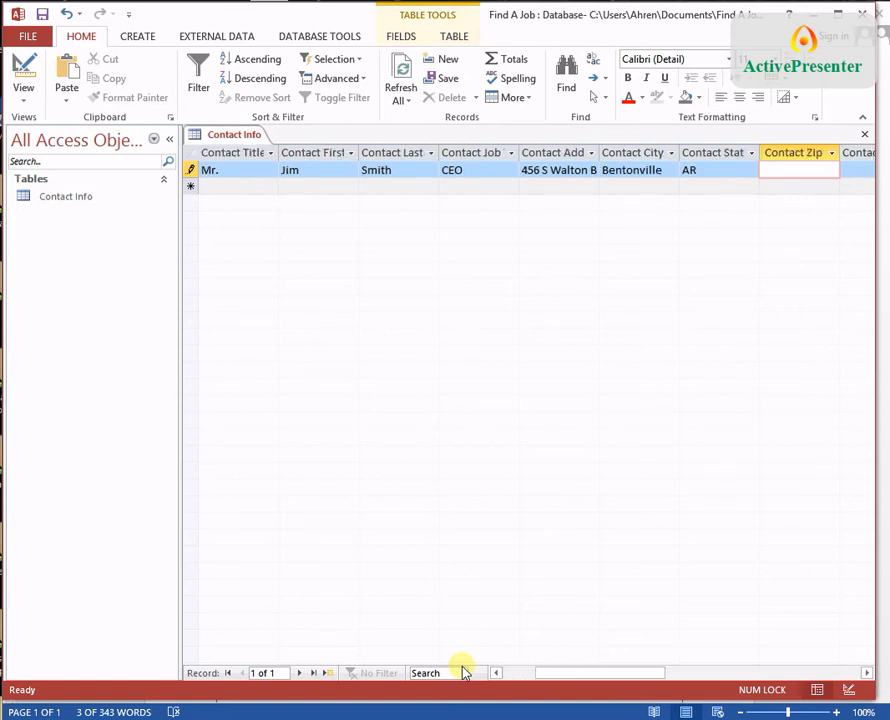
type("727")
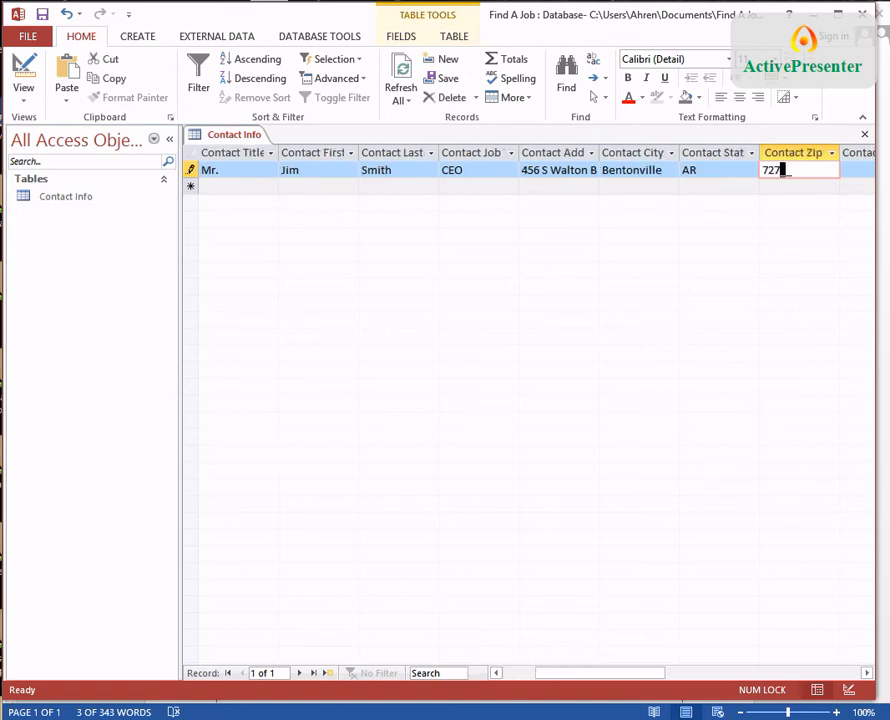
type("08")
key("Tab")
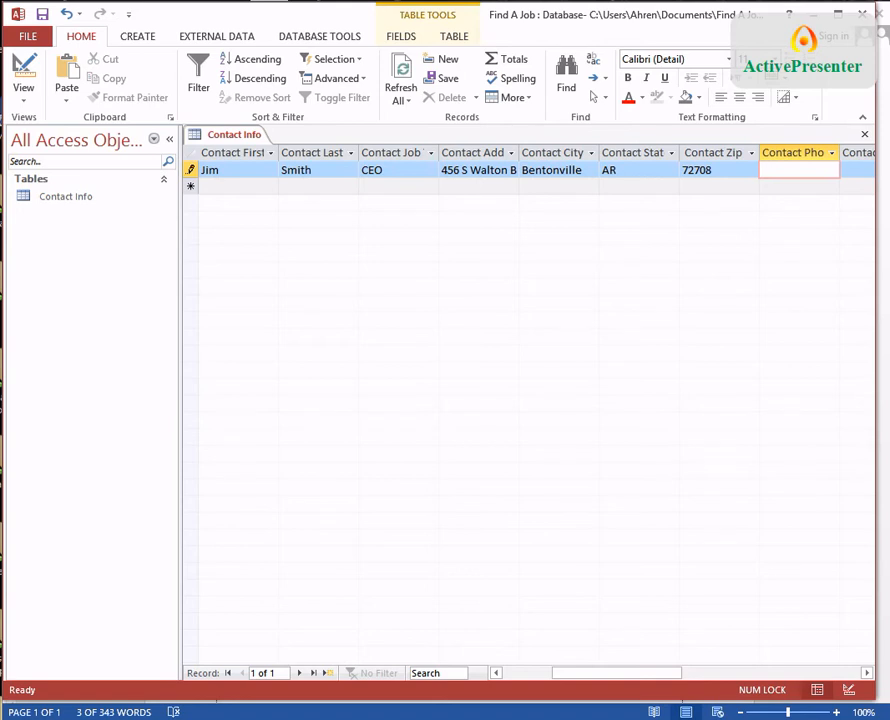
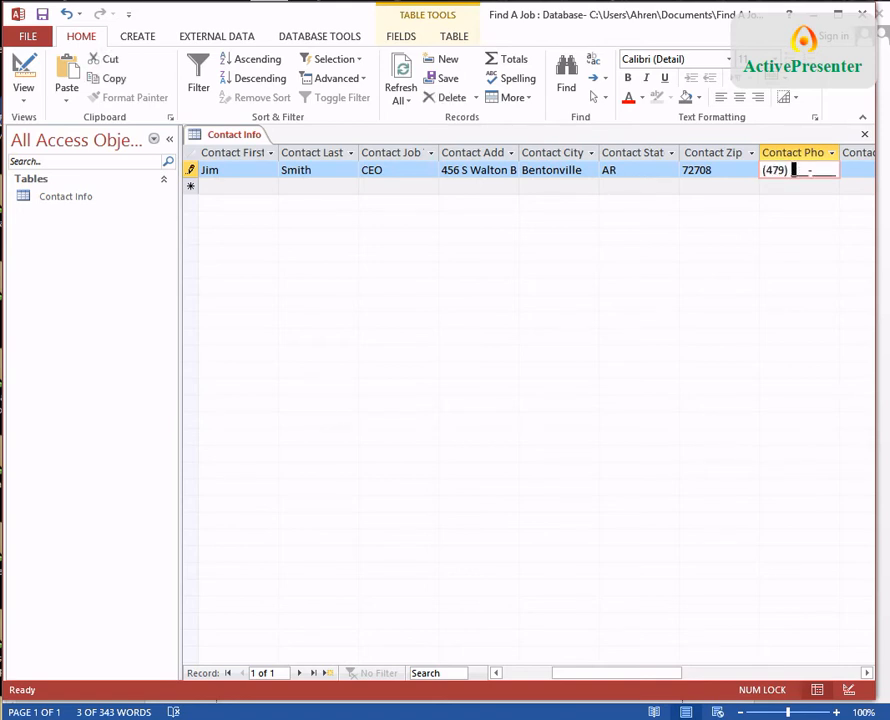
key("Tab")
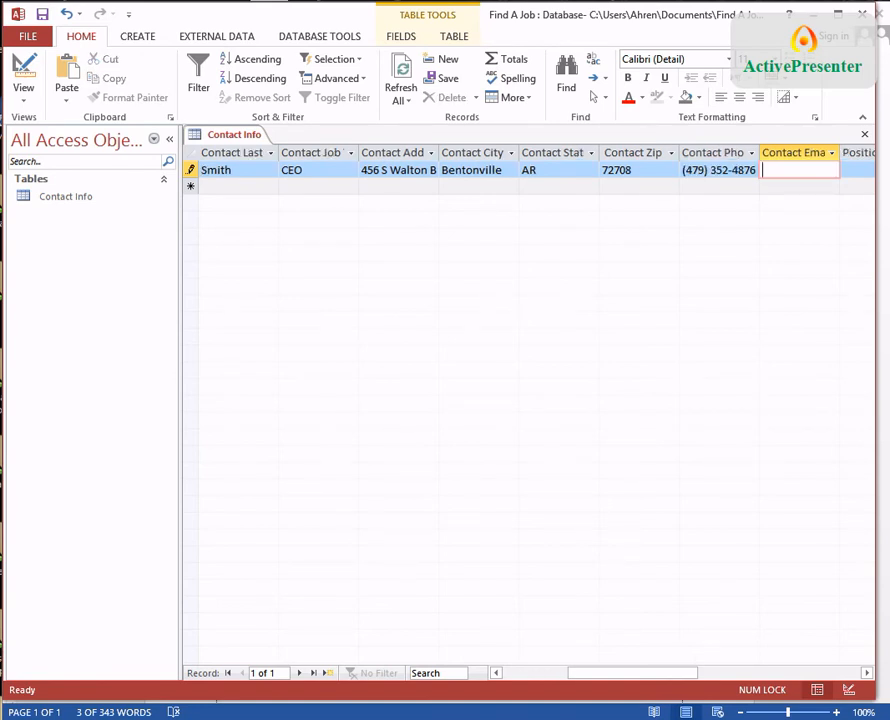
key("Tab")
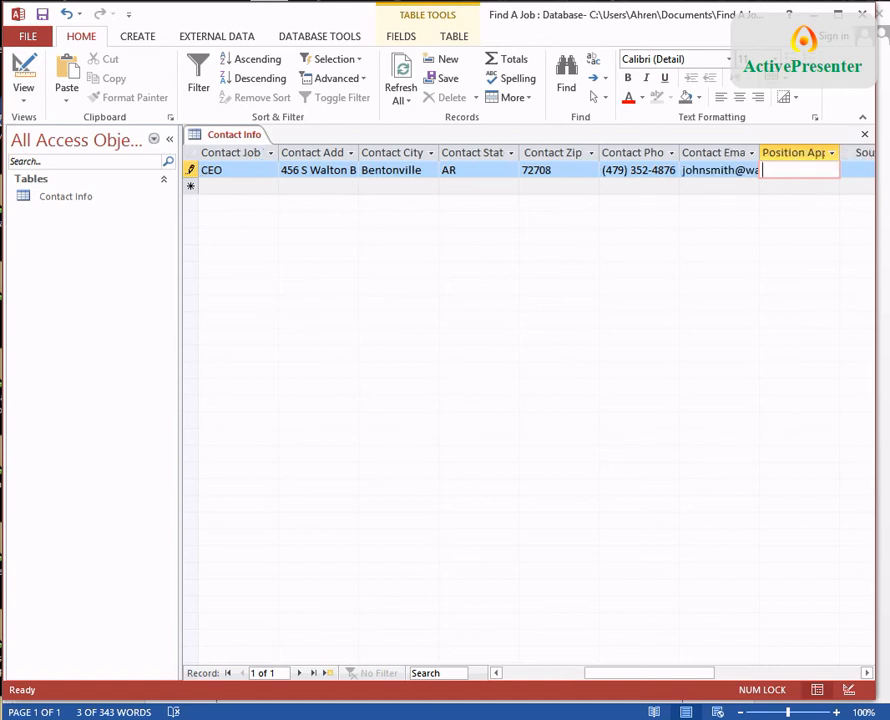
type("Buyer")
key("Tab")
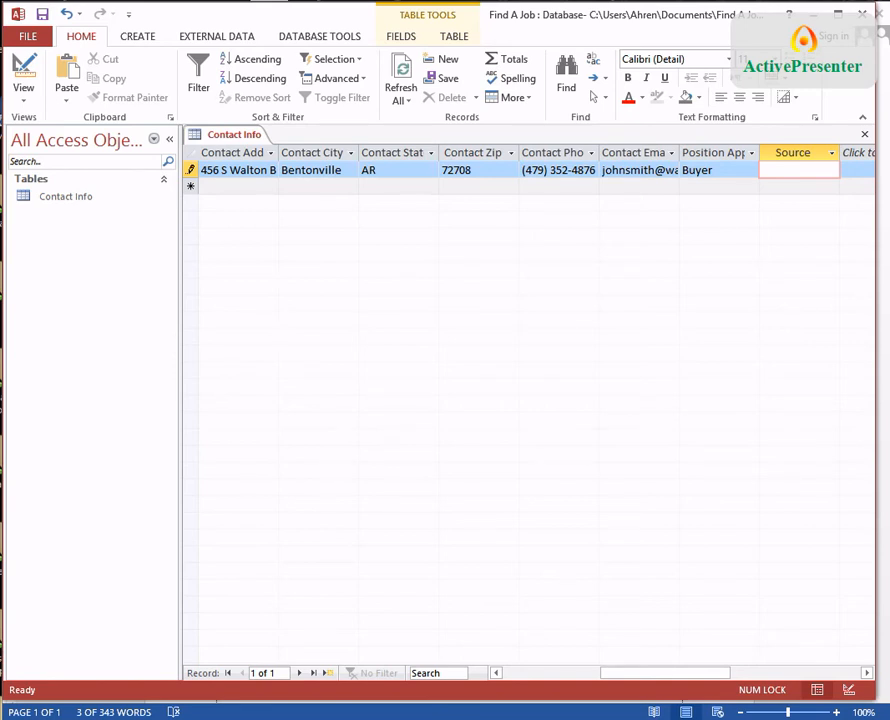
type("on your cor")
type("porate we")
type("b site.")
Step: Commit the first contact record and enter JB Hunt as the new record's company name
key("Tab")
key("Tab")
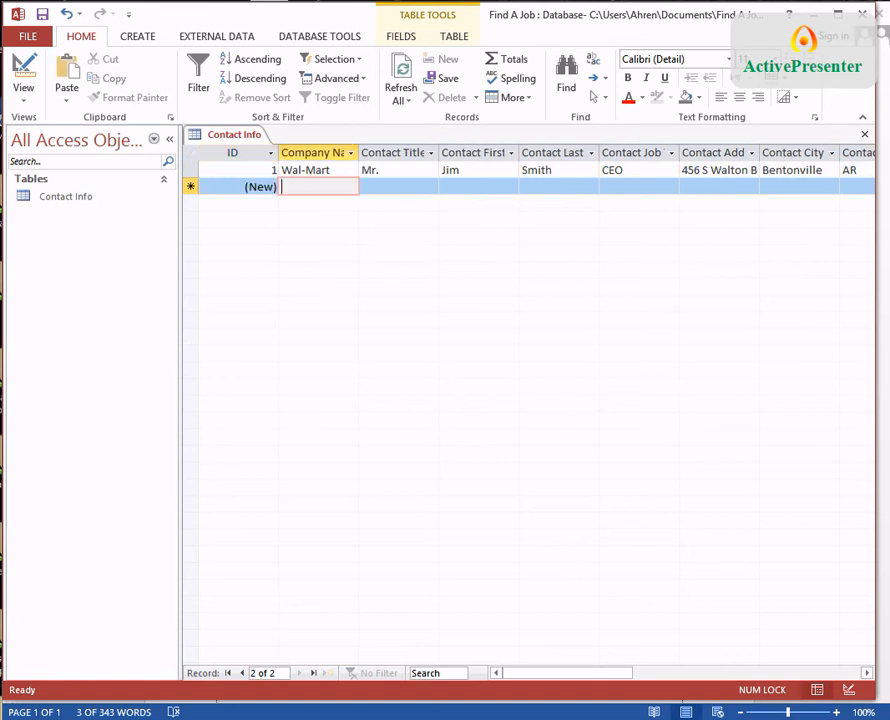
type("JB Hunt")
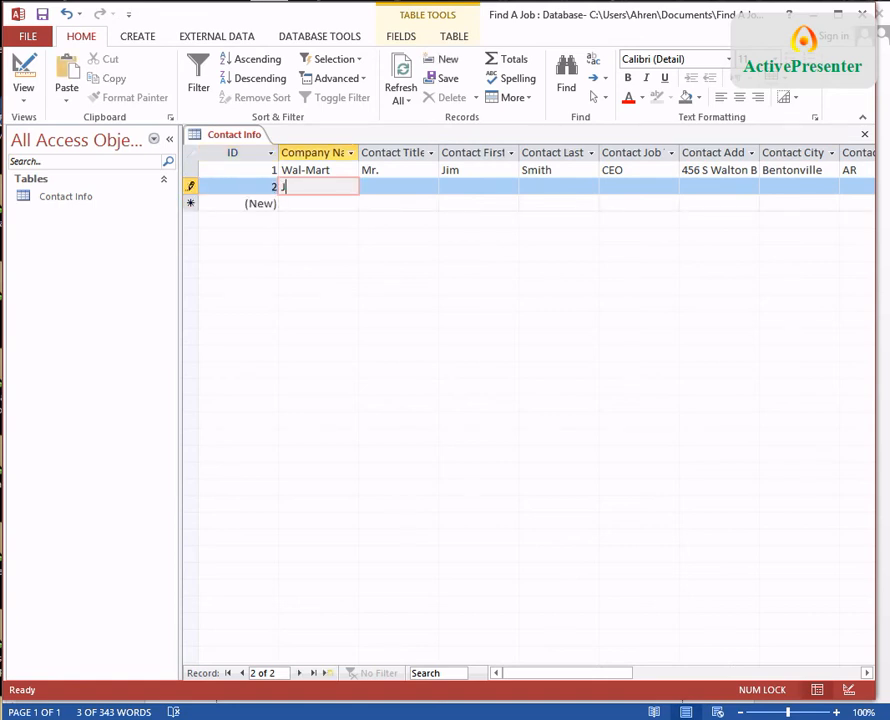
key("Tab")
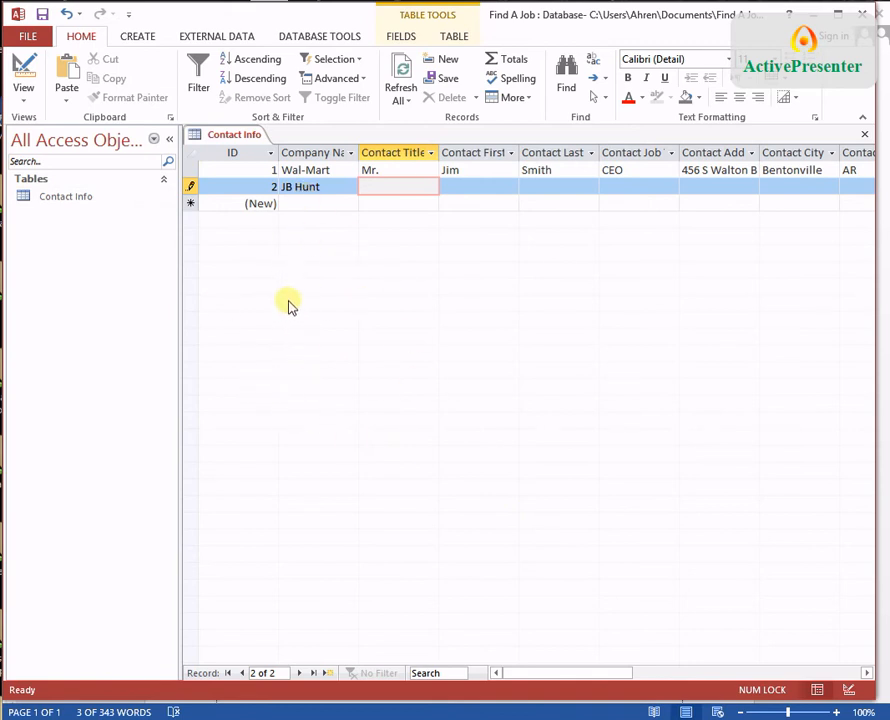
Step: Build a Report Wizard report on Contact Info with all fields, no grouping or sorting, columnar layout
left_click(141, 37)
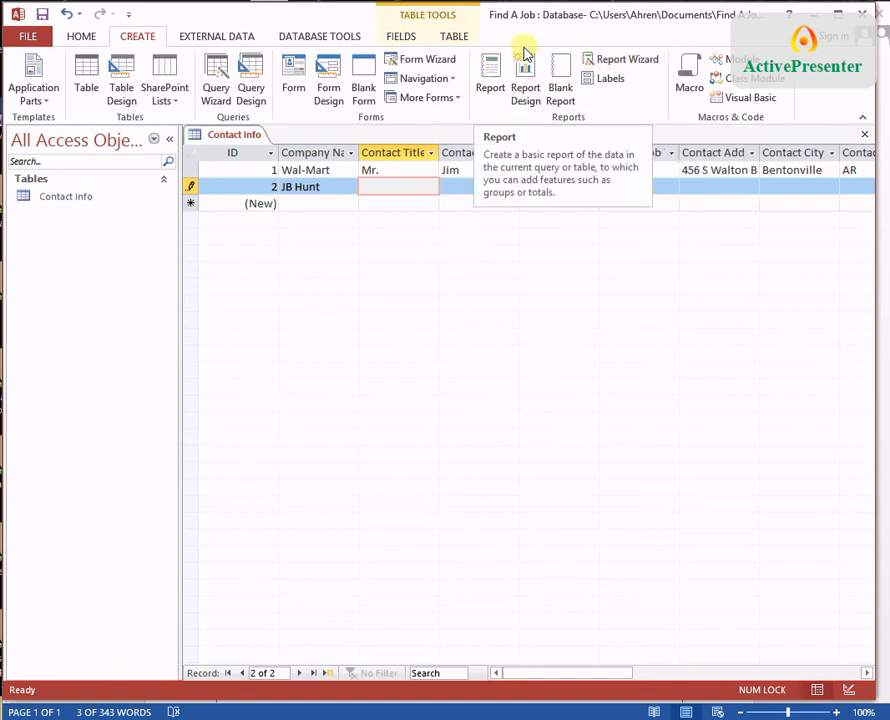
left_click(612, 61)
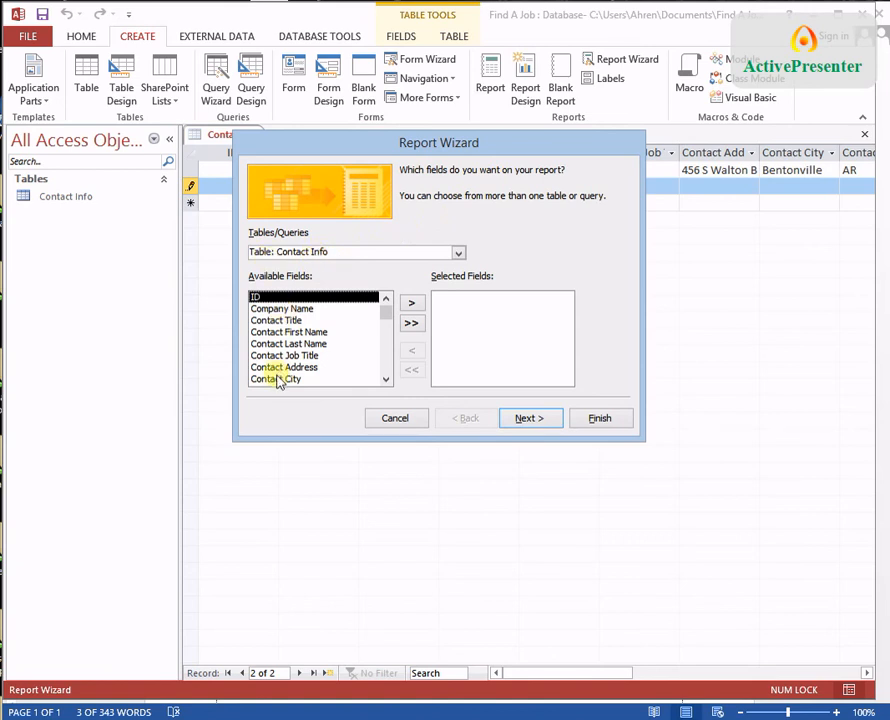
left_click(411, 326)
left_click(538, 420)
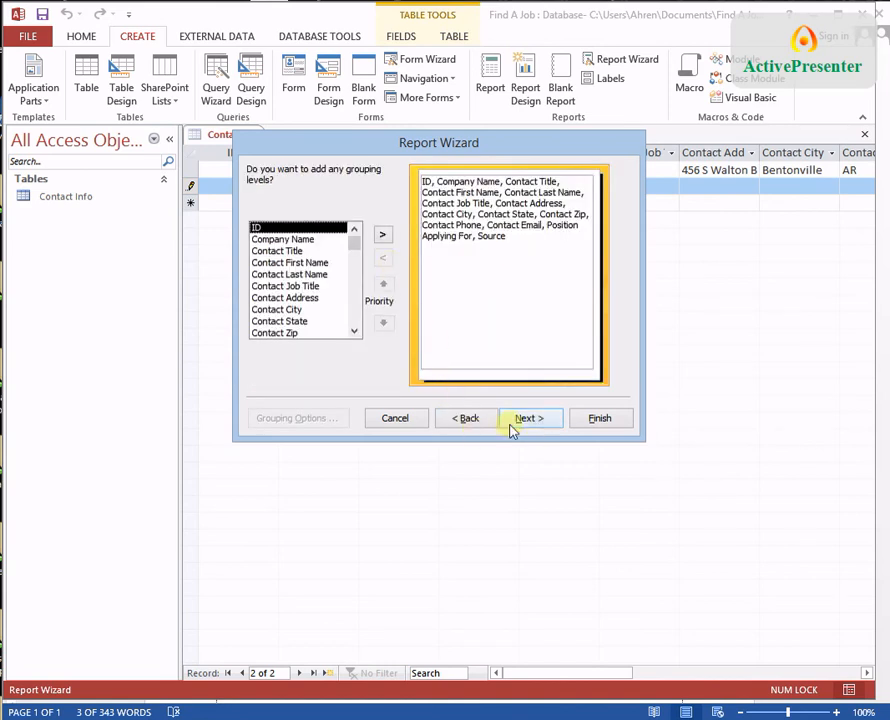
left_click(531, 420)
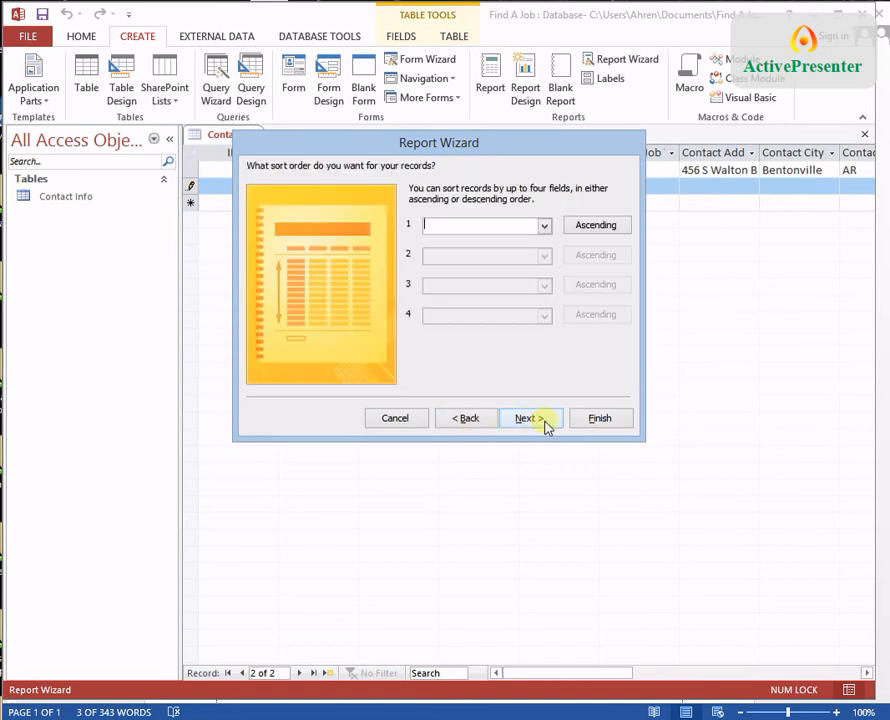
left_click(545, 422)
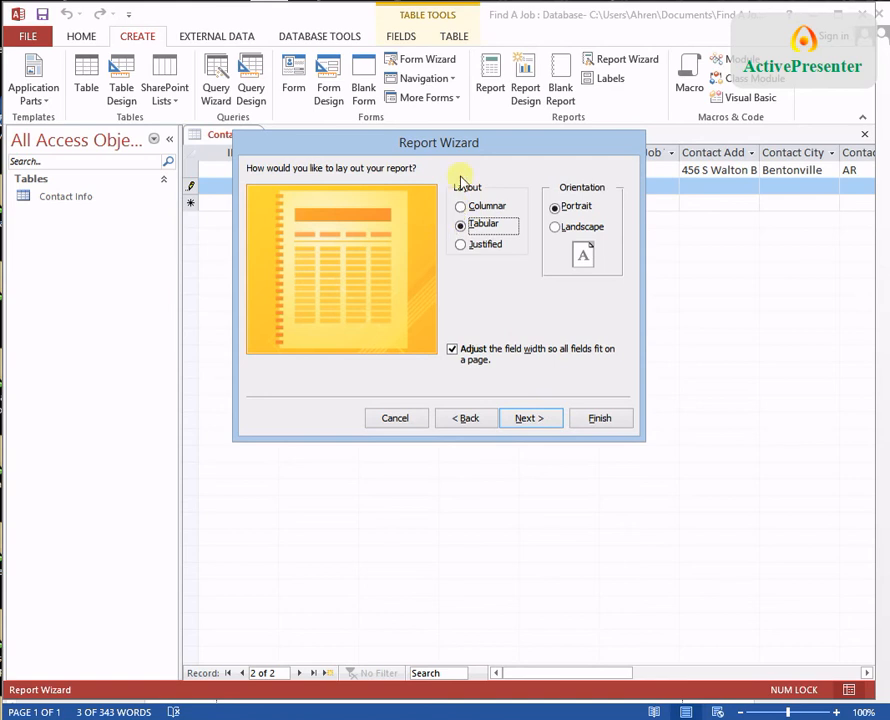
left_click(474, 209)
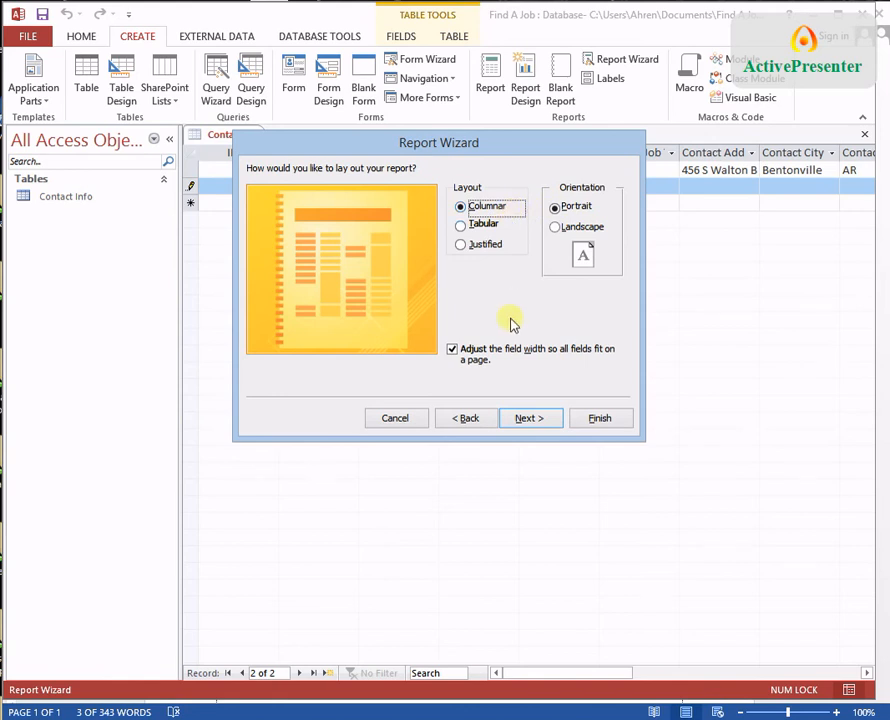
left_click(538, 419)
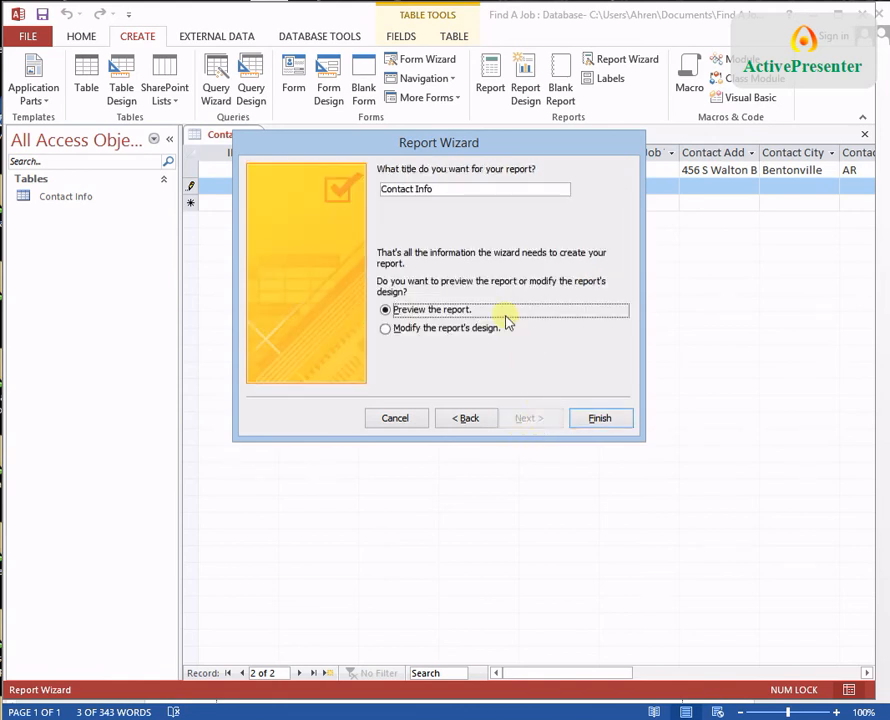
Step: Replace the report's default title with the author's name
left_click(445, 190)
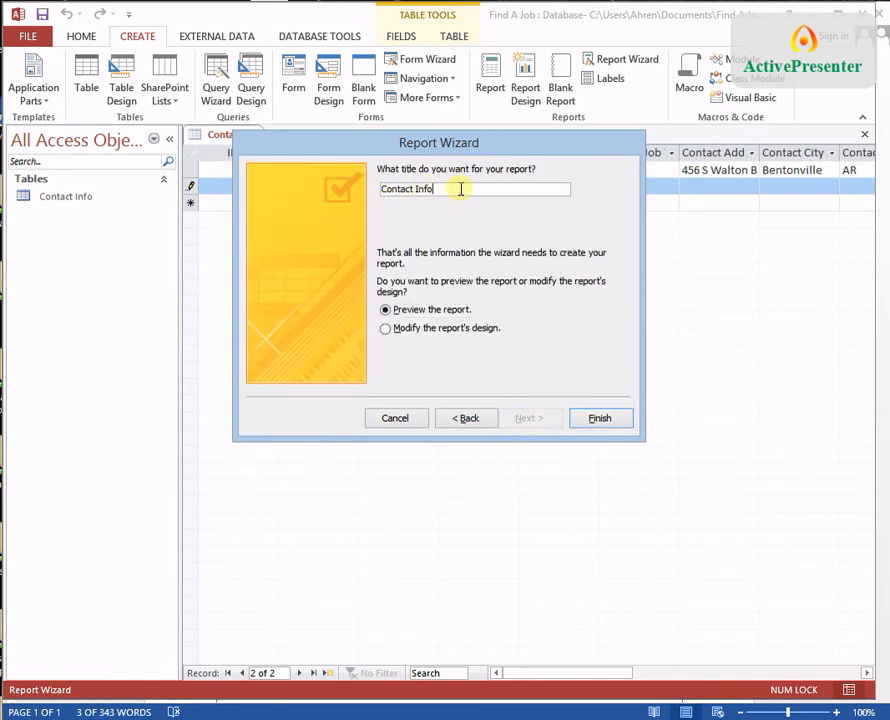
left_click_drag(461, 189, 373, 182)
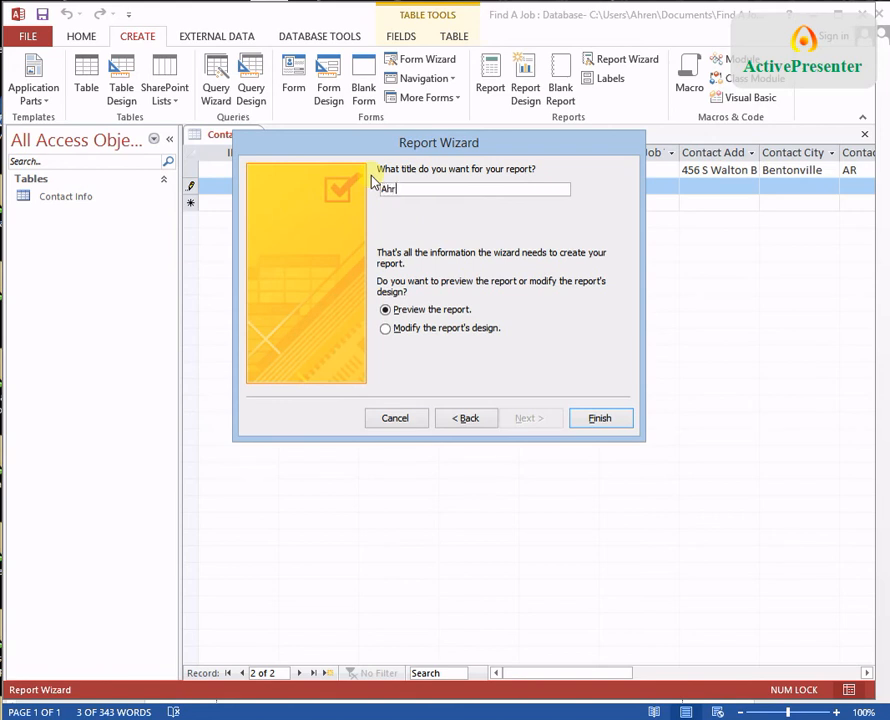
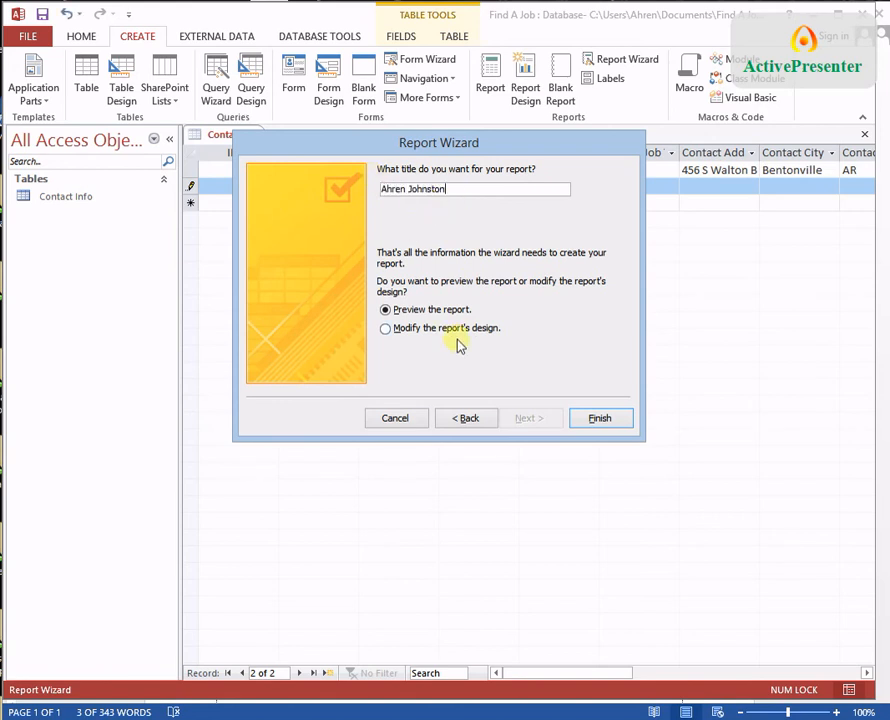
Step: Finish the wizard, review the report in Print Preview at full-page zoom, then close the preview
left_click(600, 418)
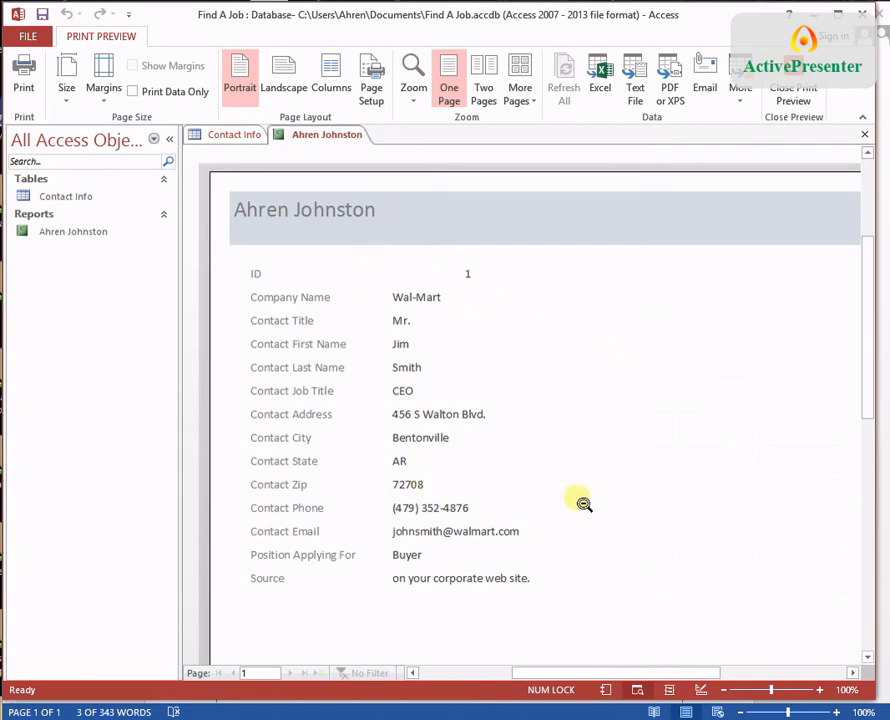
scroll(358, 321, "down", 10)
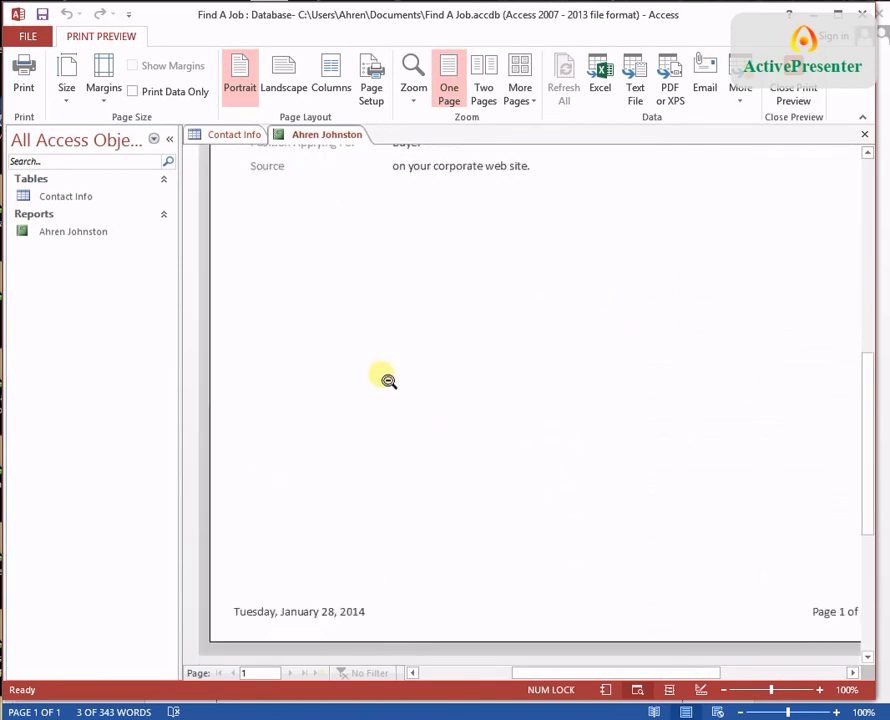
scroll(394, 388, "up", 5)
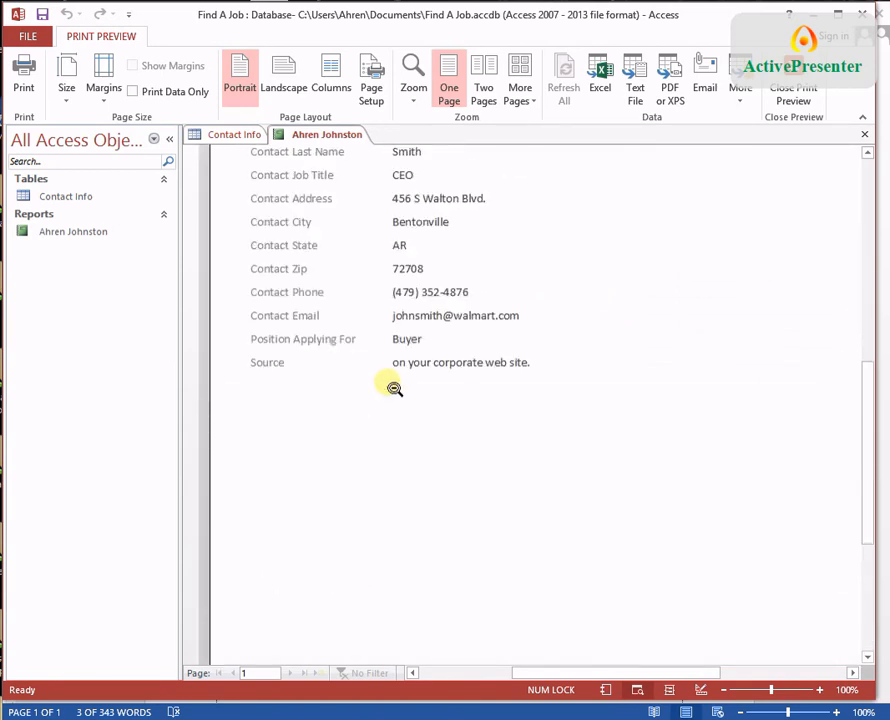
left_click(394, 388)
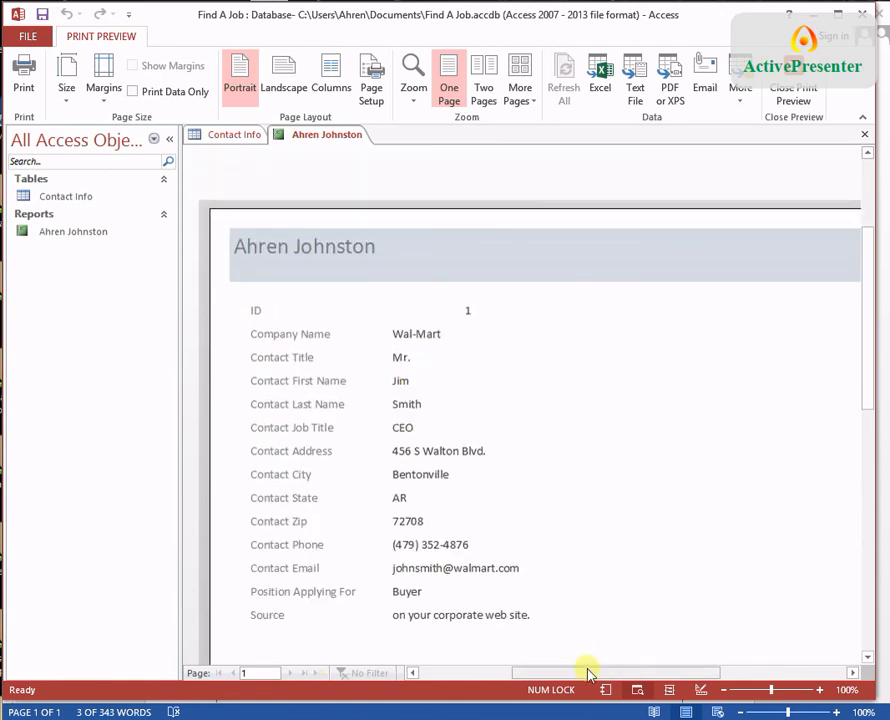
left_click_drag(596, 676, 612, 694)
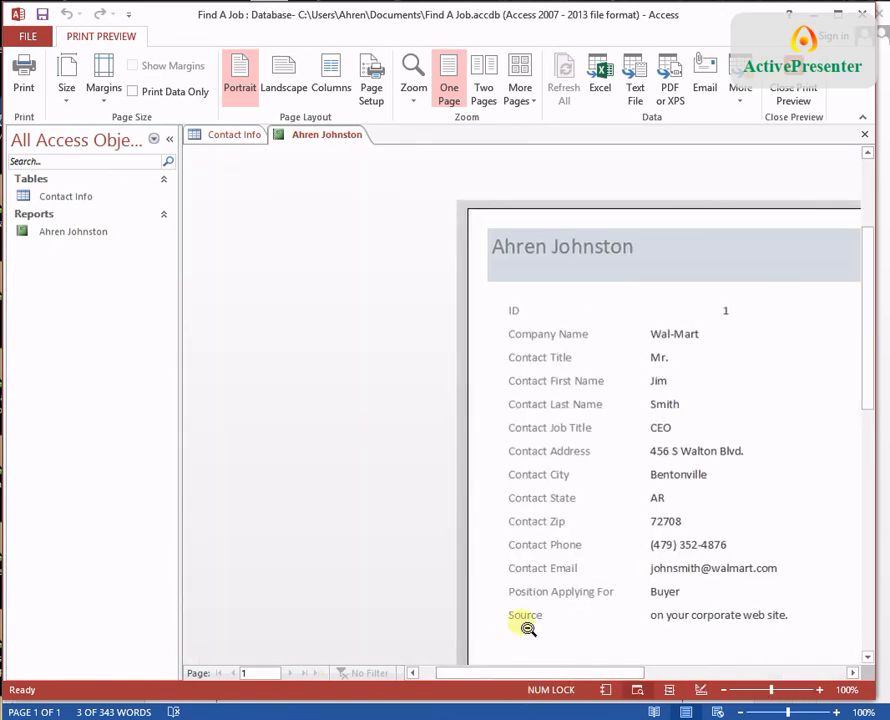
scroll(584, 530, "down", 3)
scroll(584, 521, "down", 10)
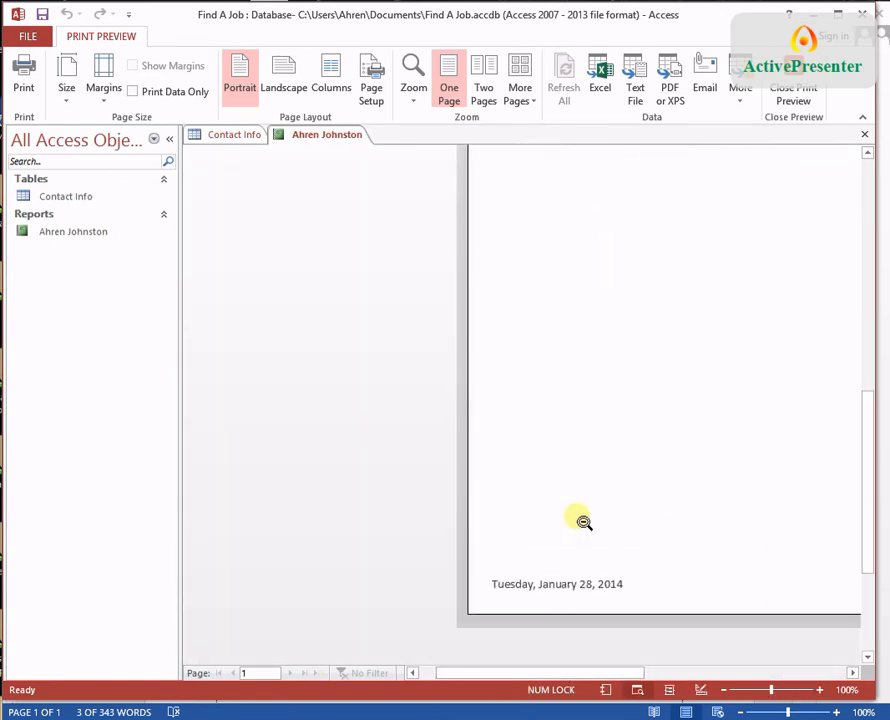
scroll(577, 520, "up", 10)
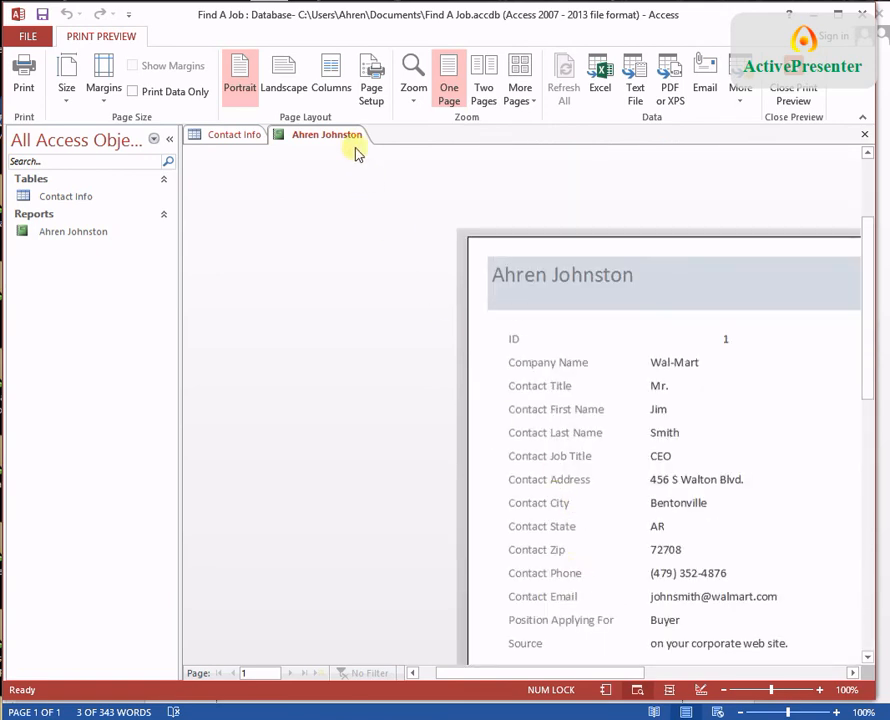
left_click(866, 138)
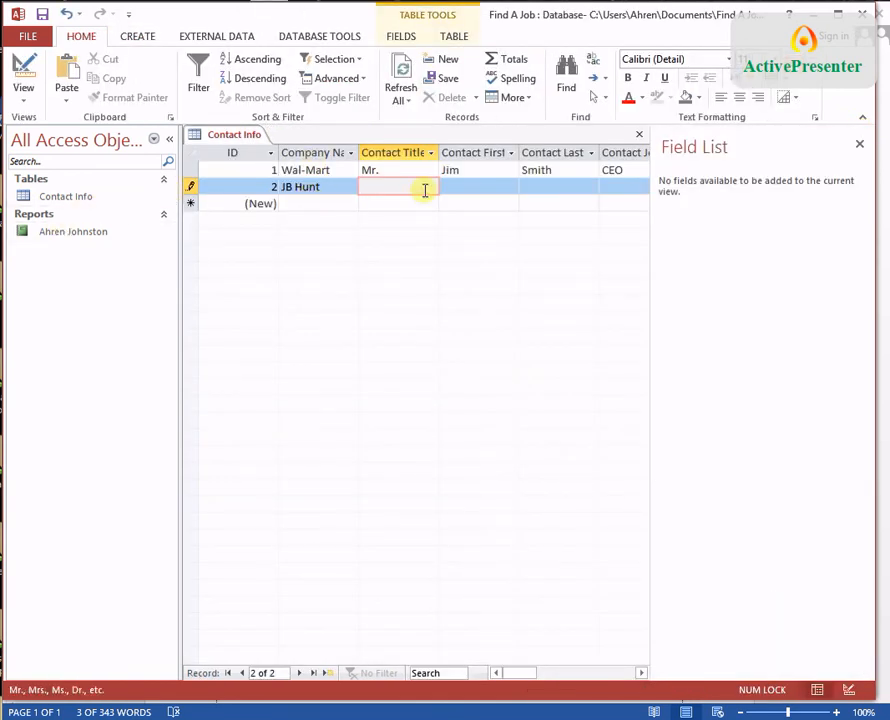
Step: Enter title Mr, the contact's first and last name, job title buyer, street address and city
type("Mr")
key("Tab")
key("Tab")
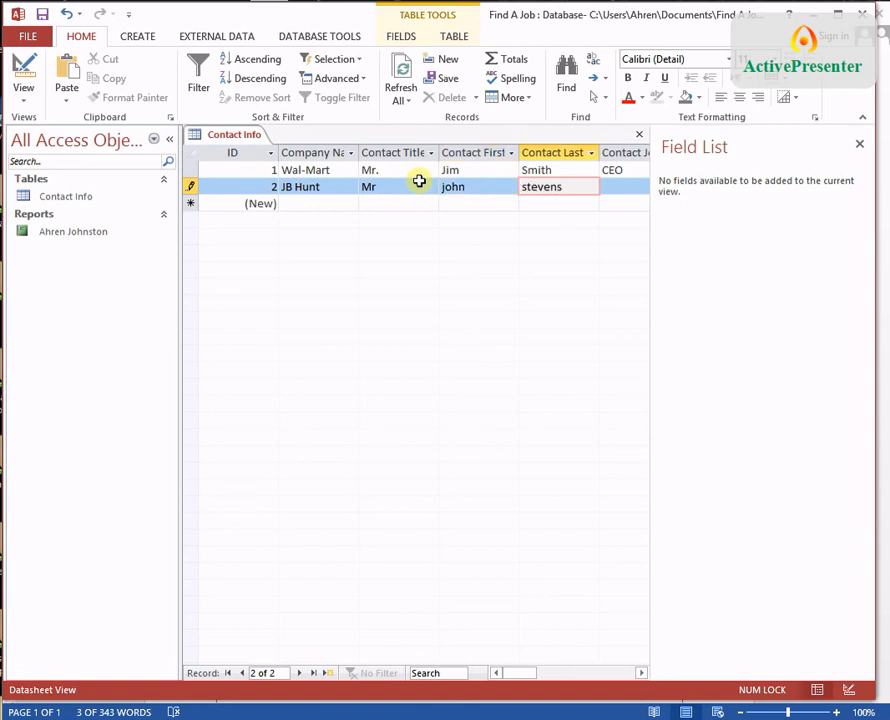
key("Tab")
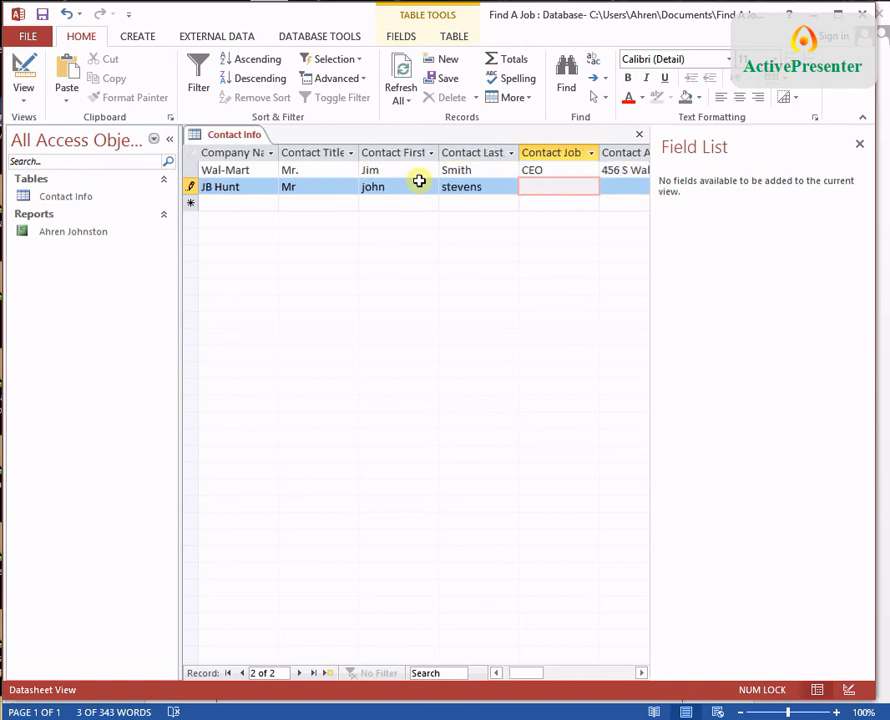
type("buyer")
key("Tab")
type("kjdjf")
key("Tab")
type("kdjf")
key("Tab")
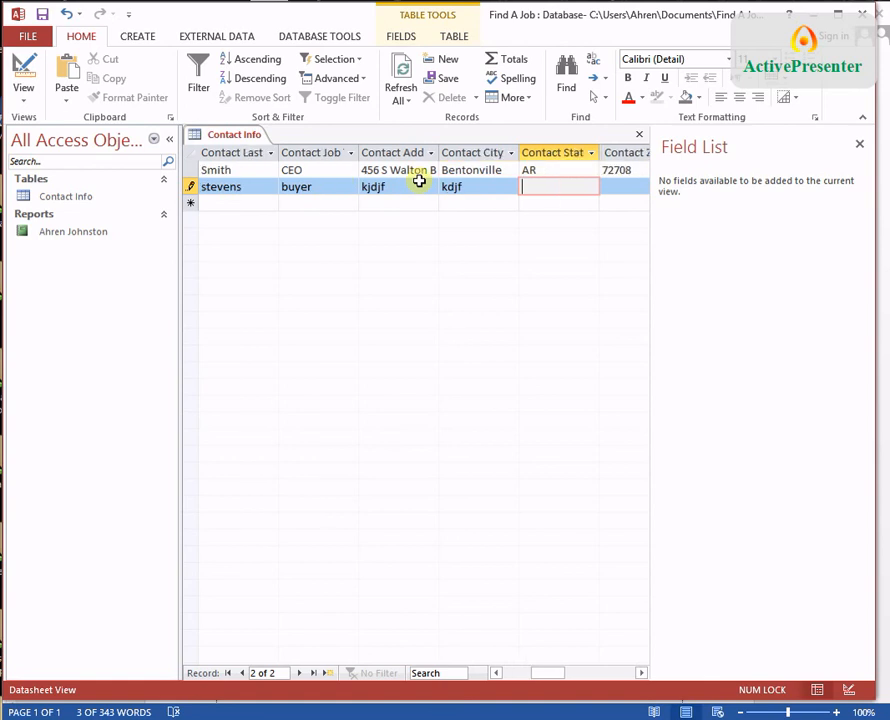
Step: Fill in state AR, zip, phone, e-mail, position buyer and source skdjf, then save the record
type("AR")
key("Tab")
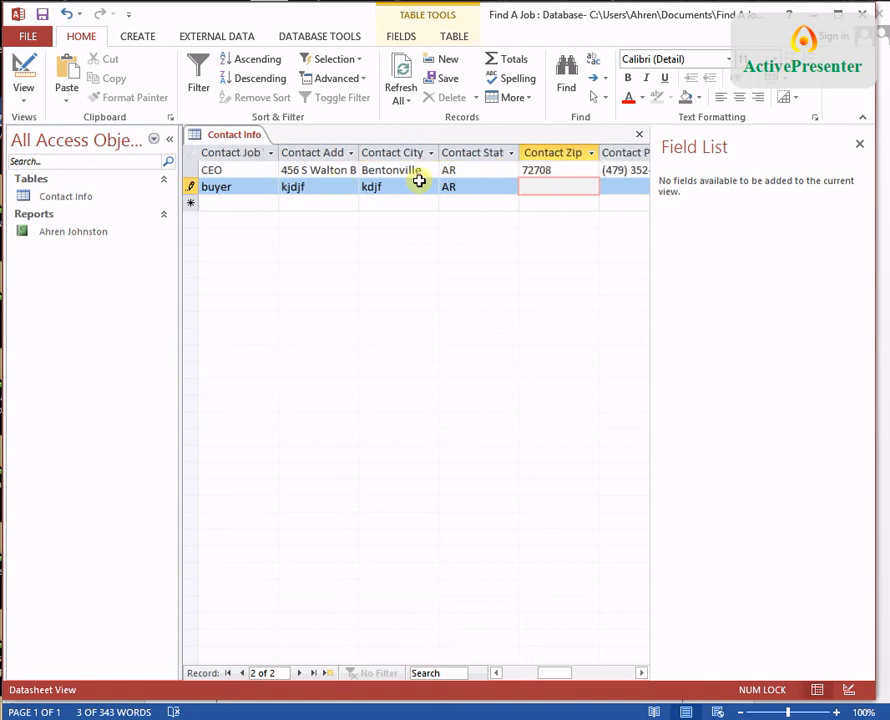
type("75456")
key("Tab")
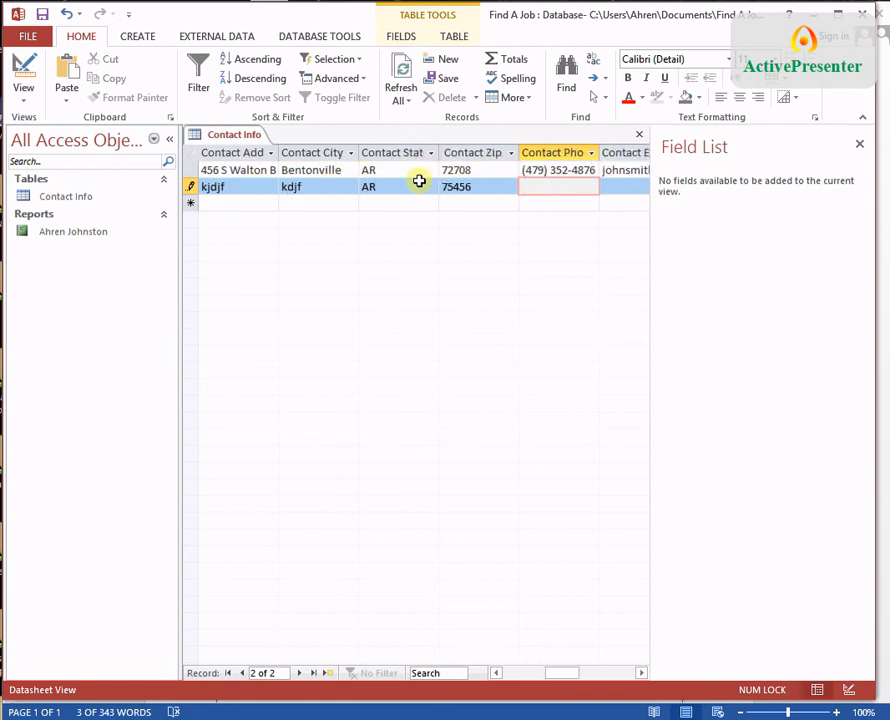
key("Tab")
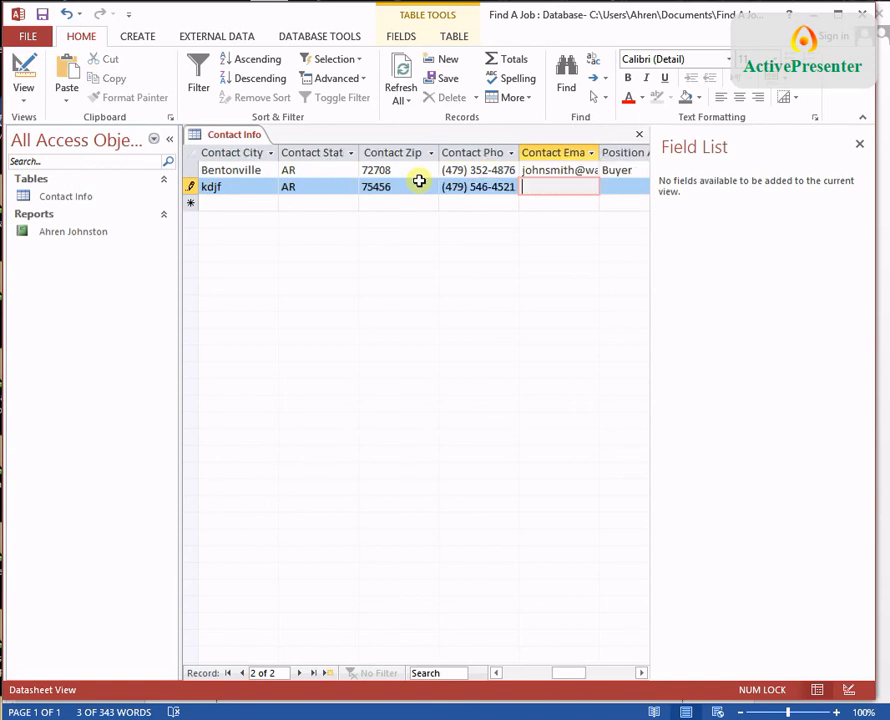
key("Tab")
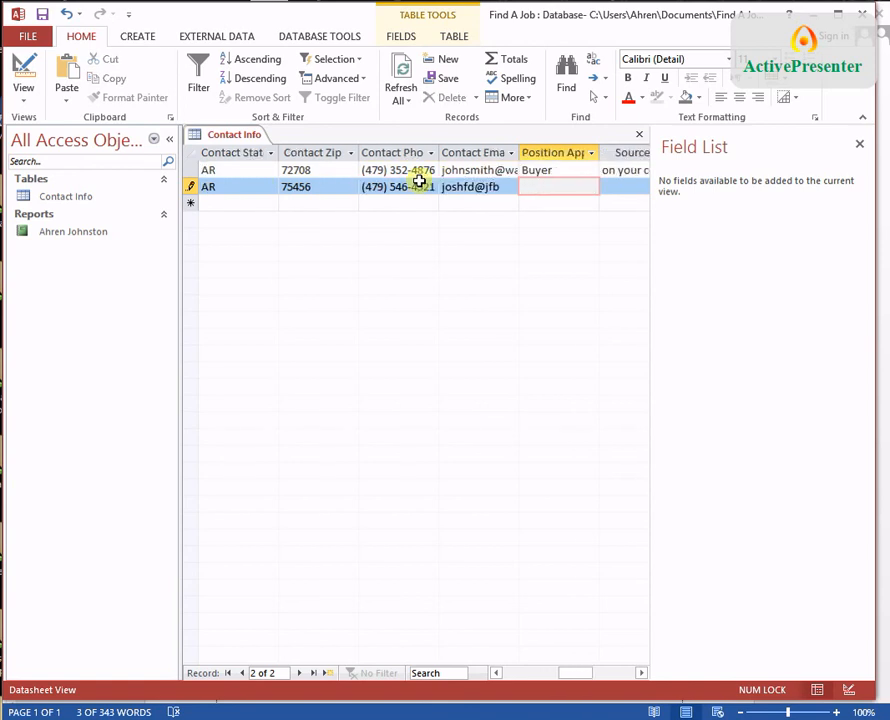
type("buyer")
key("Tab")
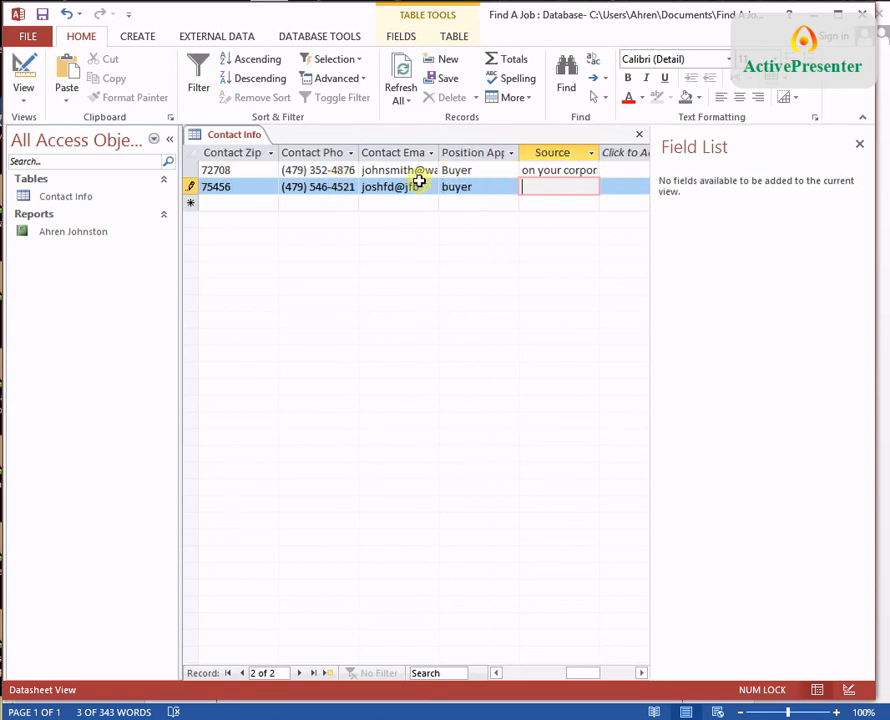
type("skdjf")
key("Tab")
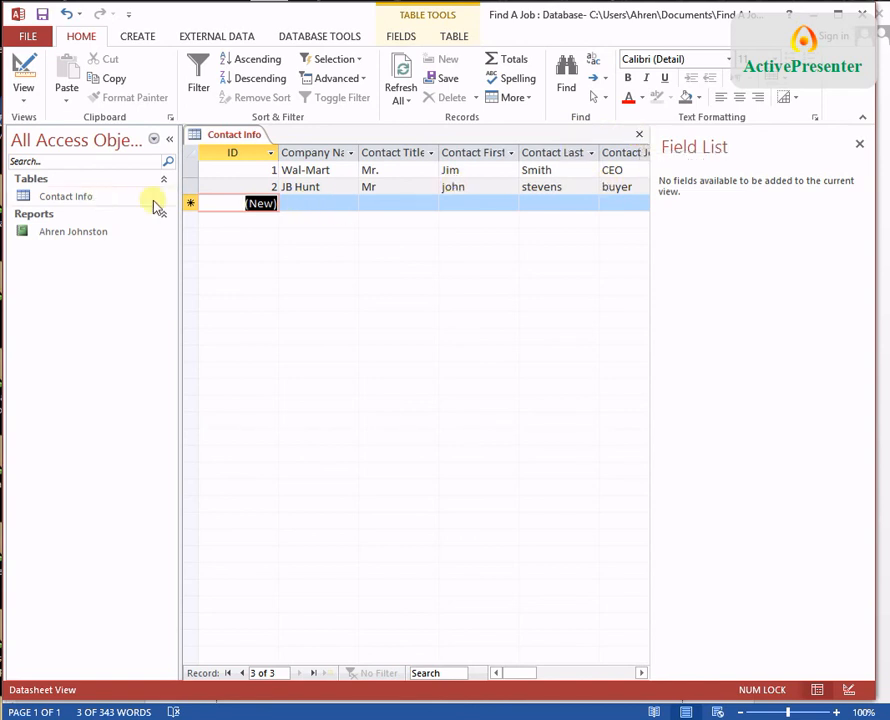
Step: Close the Contact Info table and open the author-titled report to review the Wal-Mart and JB Hunt entries
left_click(640, 135)
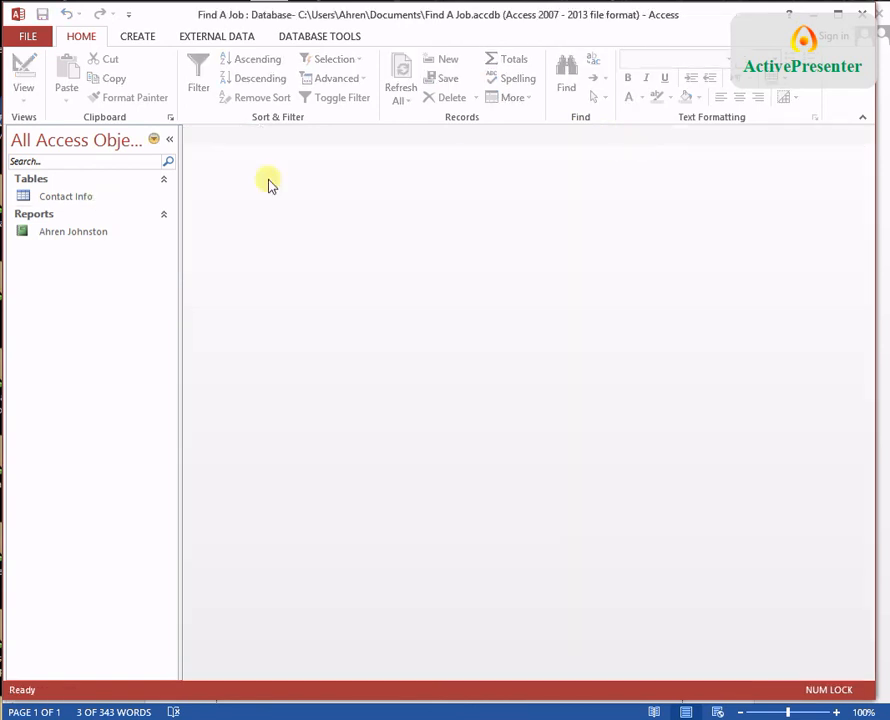
double_click(75, 233)
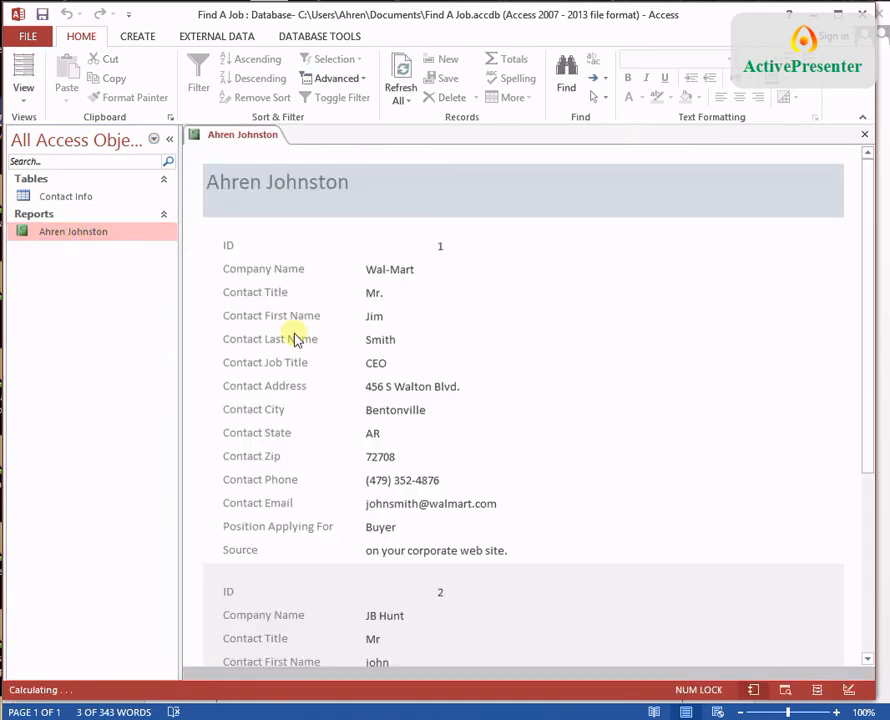
scroll(483, 415, "down", 5)
scroll(481, 415, "up", 4)
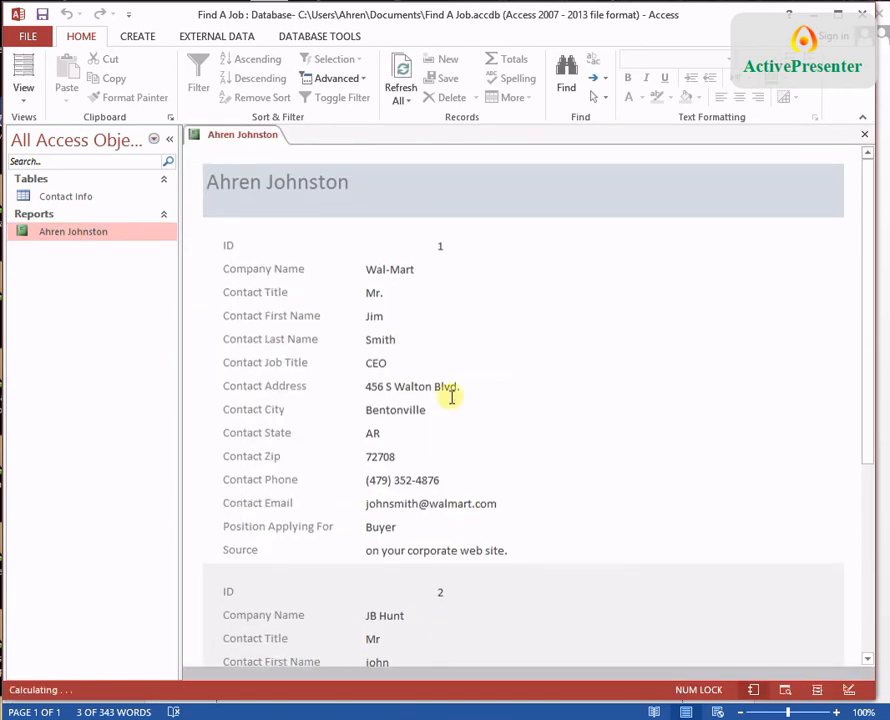
scroll(443, 508, "down", 2)
scroll(443, 508, "down", 4)
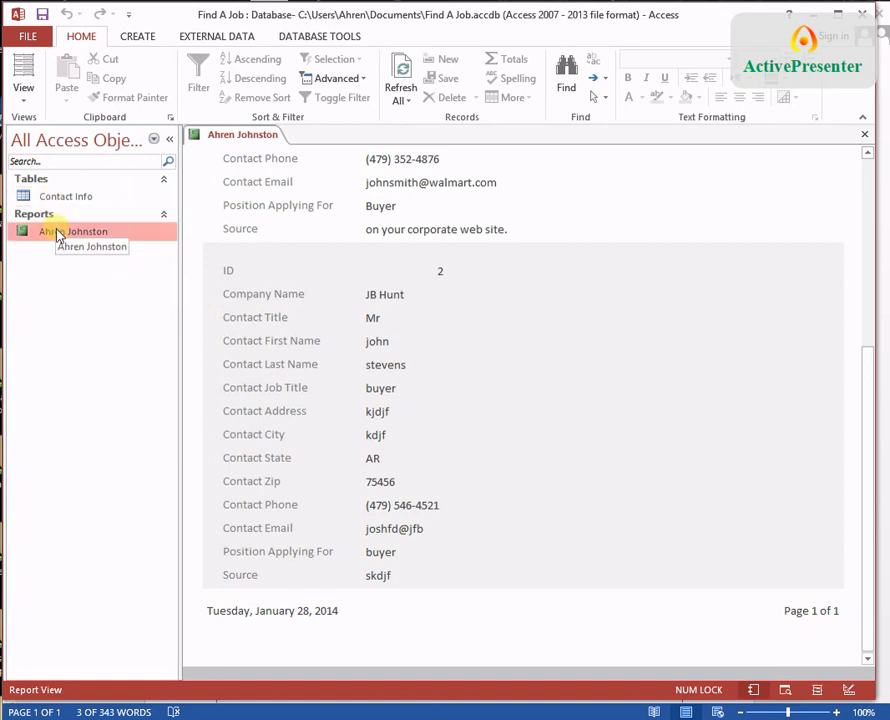
scroll(489, 400, "up", 1)
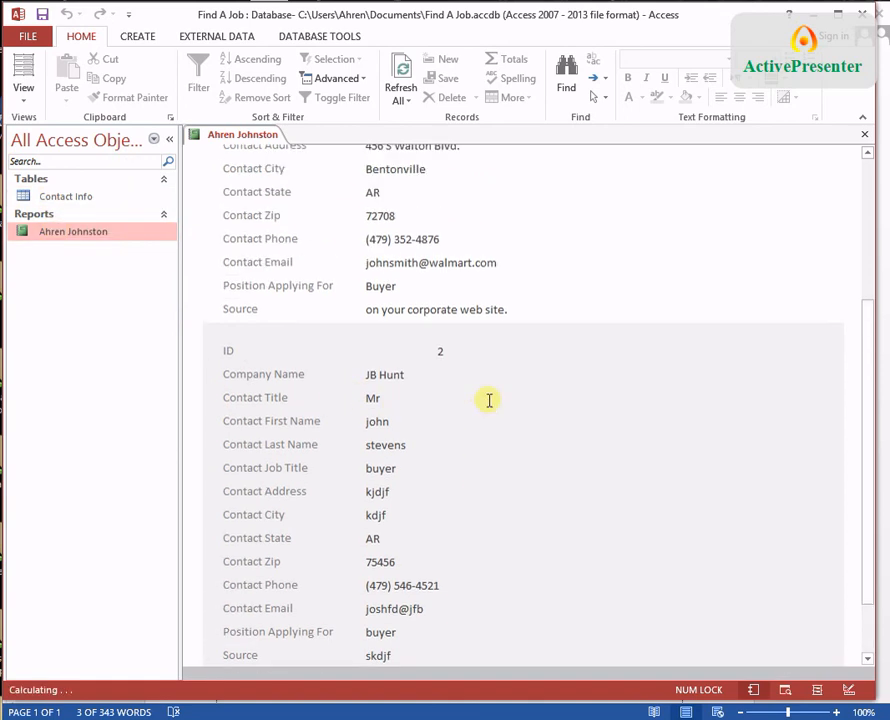
scroll(489, 400, "up", 3)
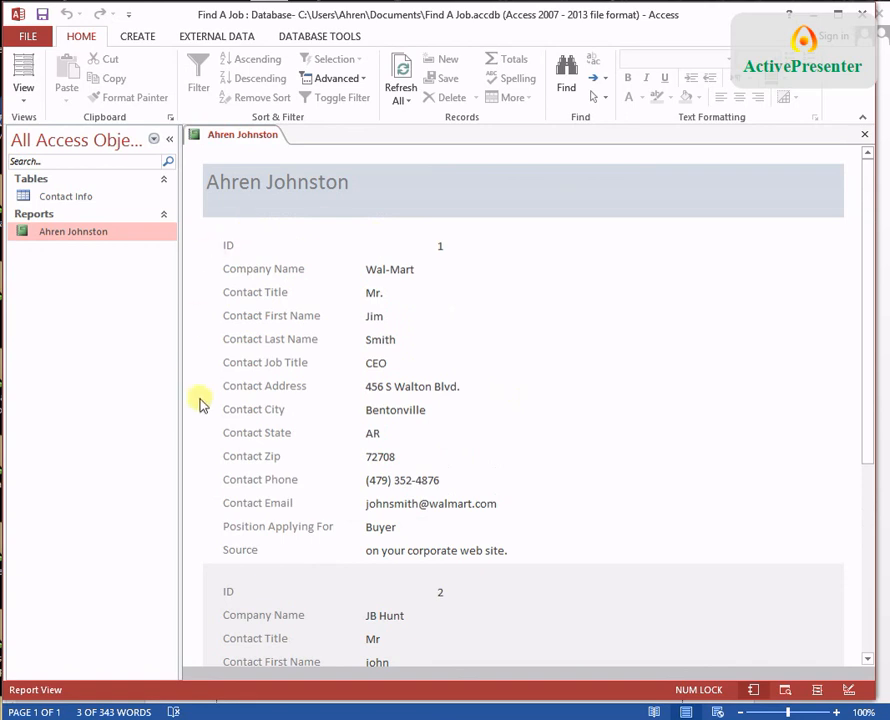
scroll(395, 290, "down", 5)
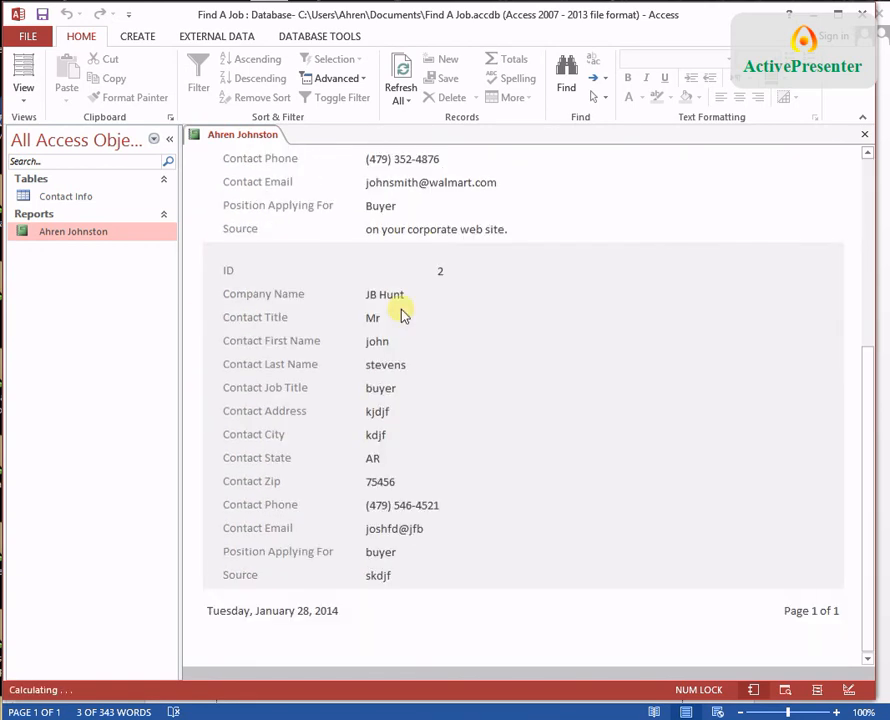
scroll(403, 314, "up", 5)
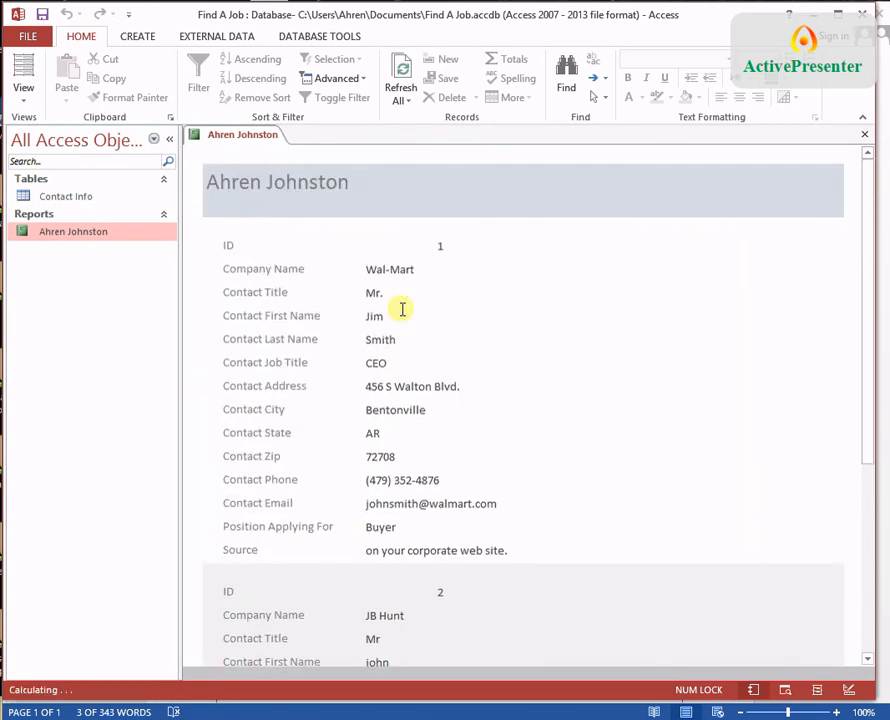